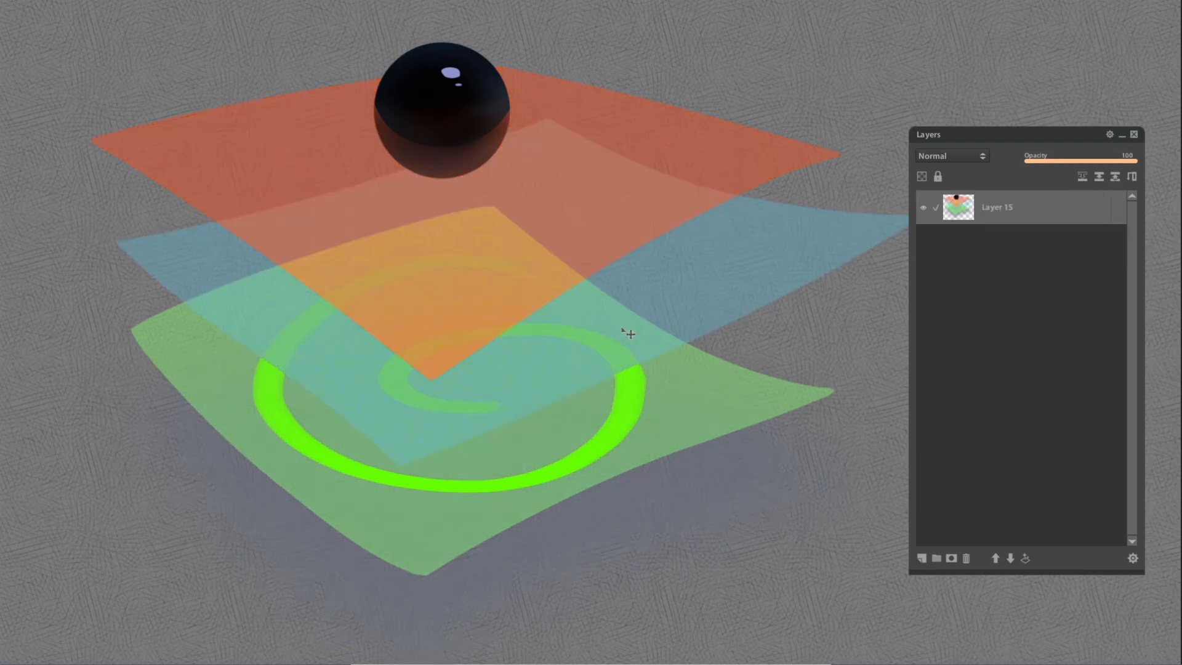
Undo the scene merge and reduce the layer stack to the OBJECT 1 — SURFACES folder, deleting the YOUR BEST SCENE EVER folder
{"action": "left_click_drag", "start_coordinate": [469, 290], "coordinate": [477, 326]}
{"action": "key", "text": "ctrl+z"}
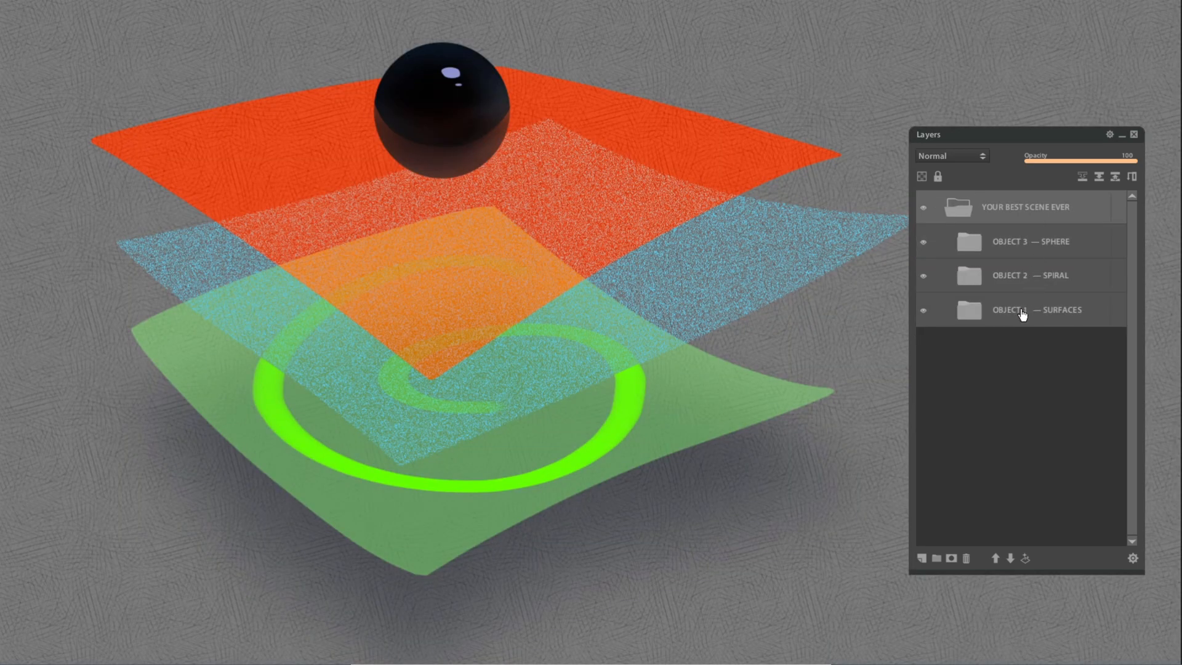
{"action": "left_click_drag", "start_coordinate": [1022, 312], "coordinate": [1003, 202]}
{"action": "left_click", "coordinate": [1010, 241]}
{"action": "key", "text": "Delete"}
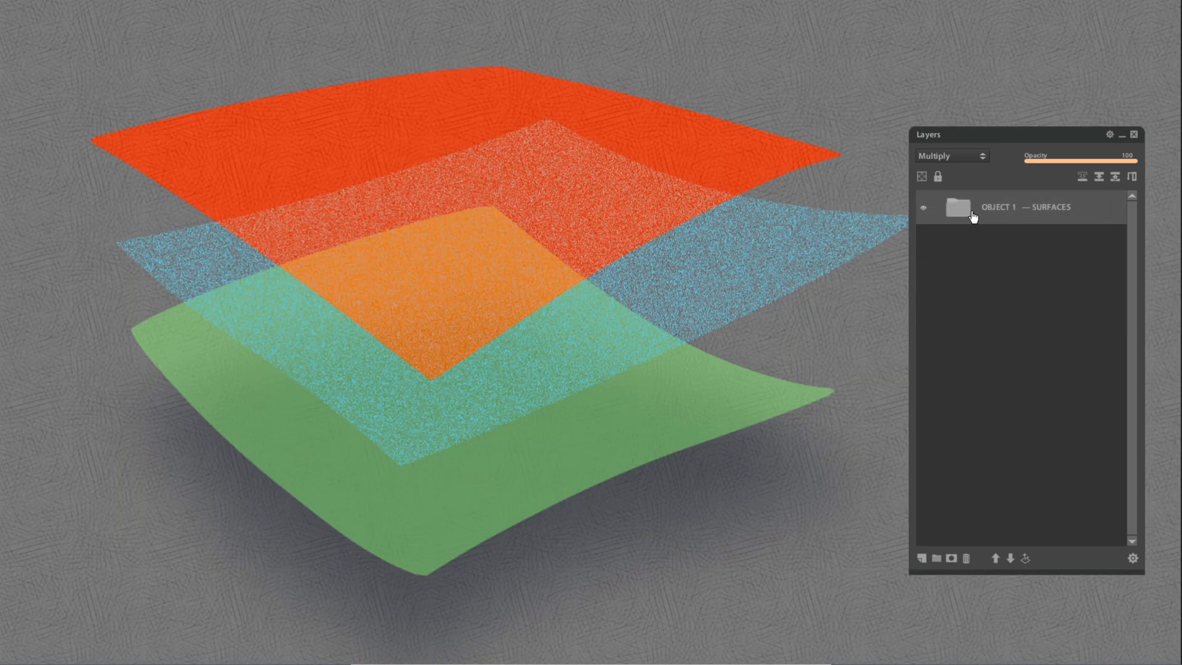
Expand the OBJECT 1 — SURFACES folder and check the blend modes of the ORANGE and BLUE layers
{"action": "left_click", "coordinate": [960, 208]}
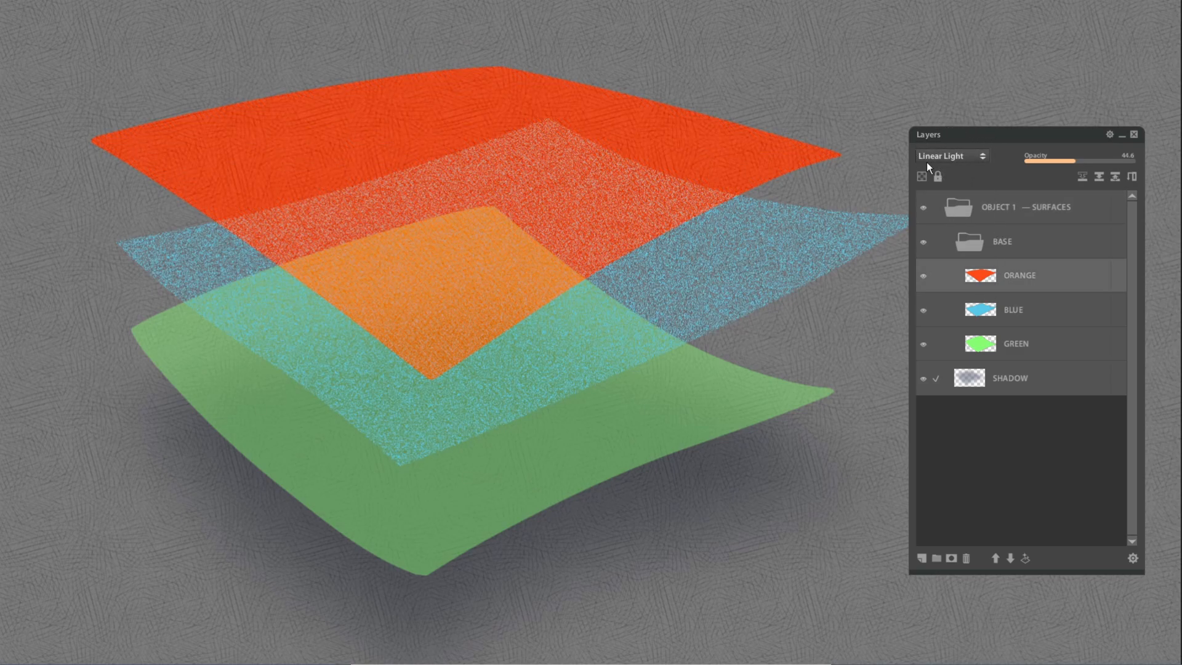
{"action": "left_click", "coordinate": [987, 311]}
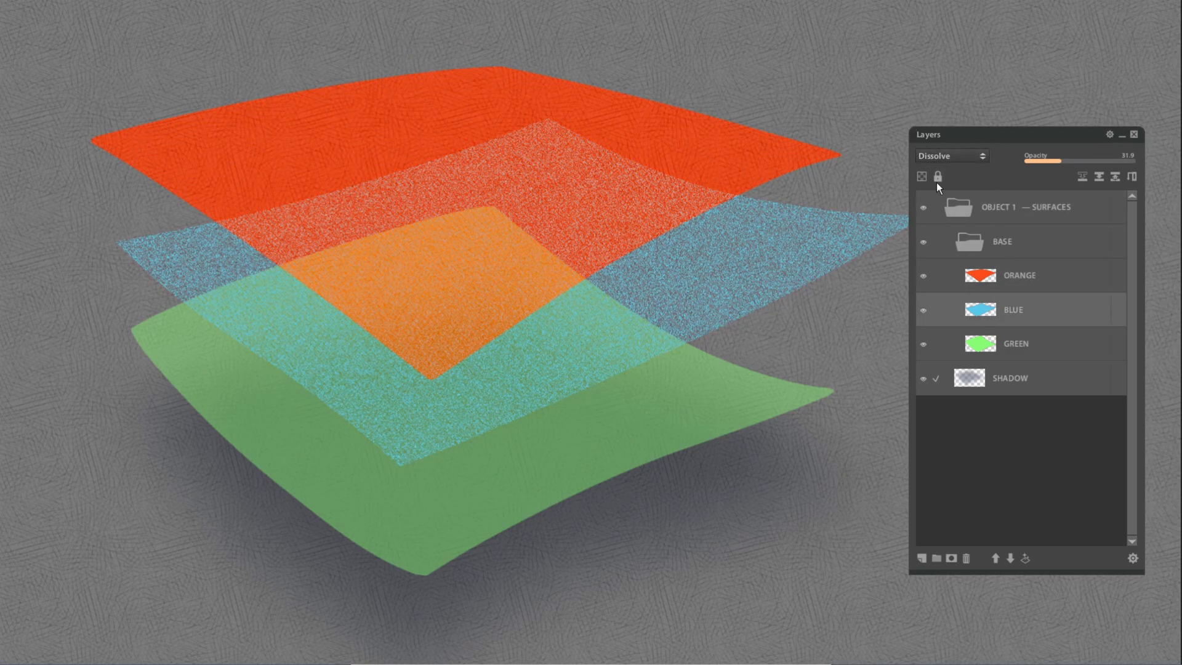
Try the Grass 02 canvas texture with a light orange background color, and discard the changes
{"action": "key", "text": "Tab"}
{"action": "left_click", "coordinate": [60, 6]}
{"action": "left_click", "coordinate": [93, 124]}
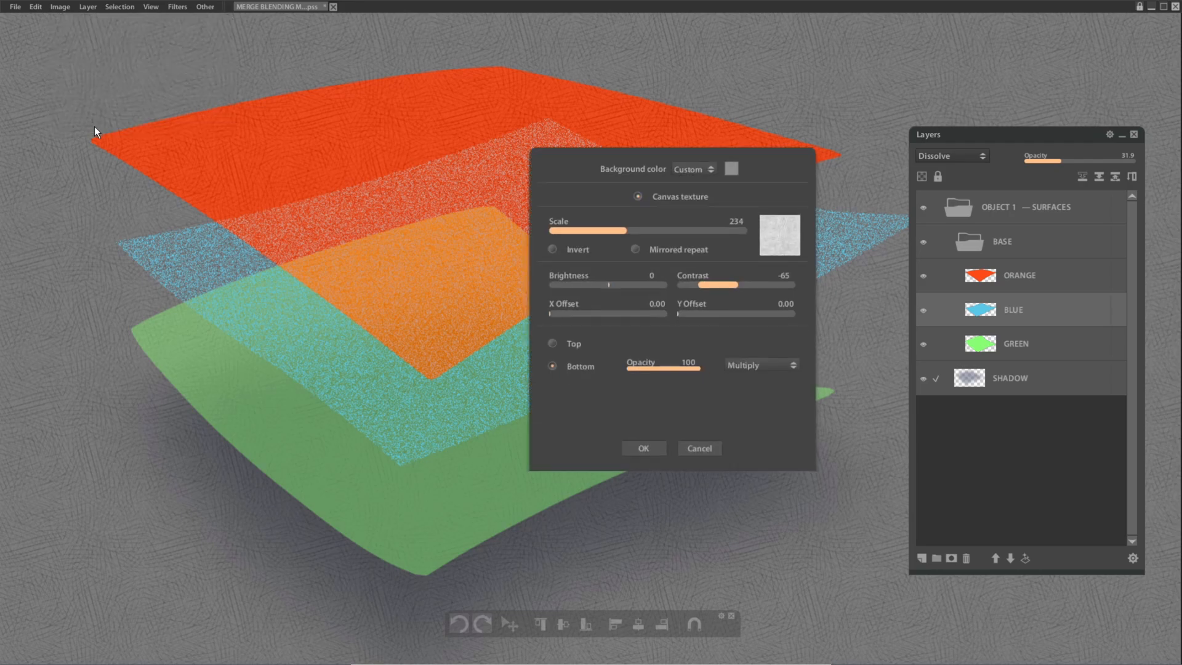
{"action": "left_click", "coordinate": [777, 229]}
{"action": "left_click", "coordinate": [707, 542]}
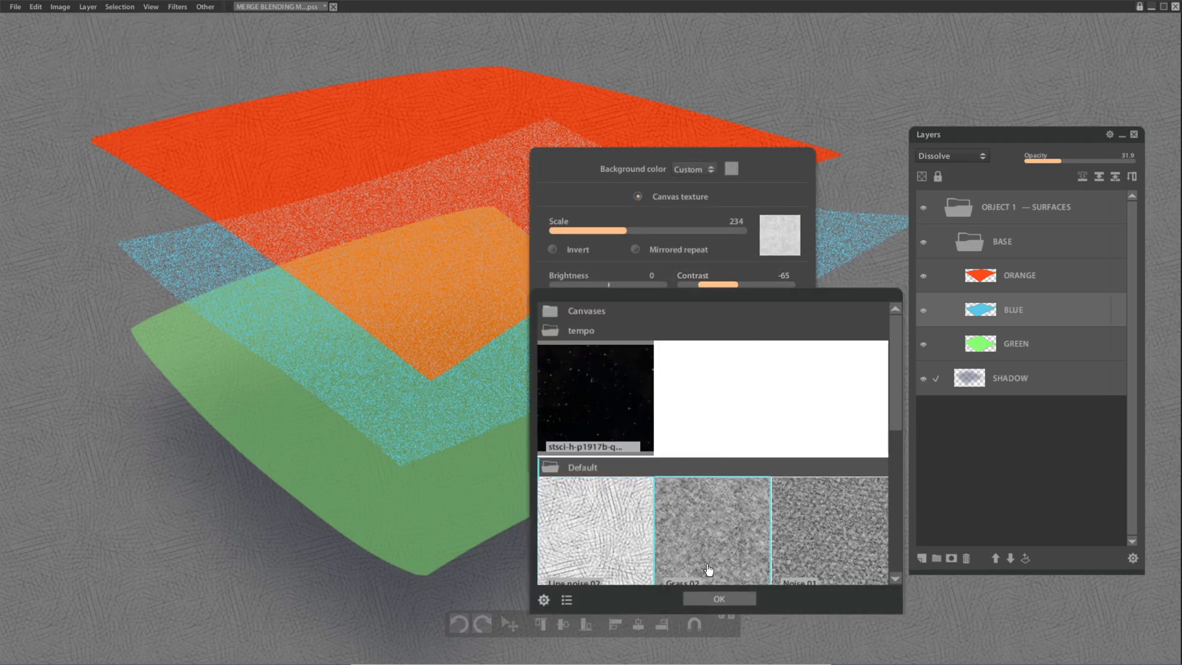
{"action": "left_click", "coordinate": [719, 598]}
{"action": "left_click", "coordinate": [731, 169]}
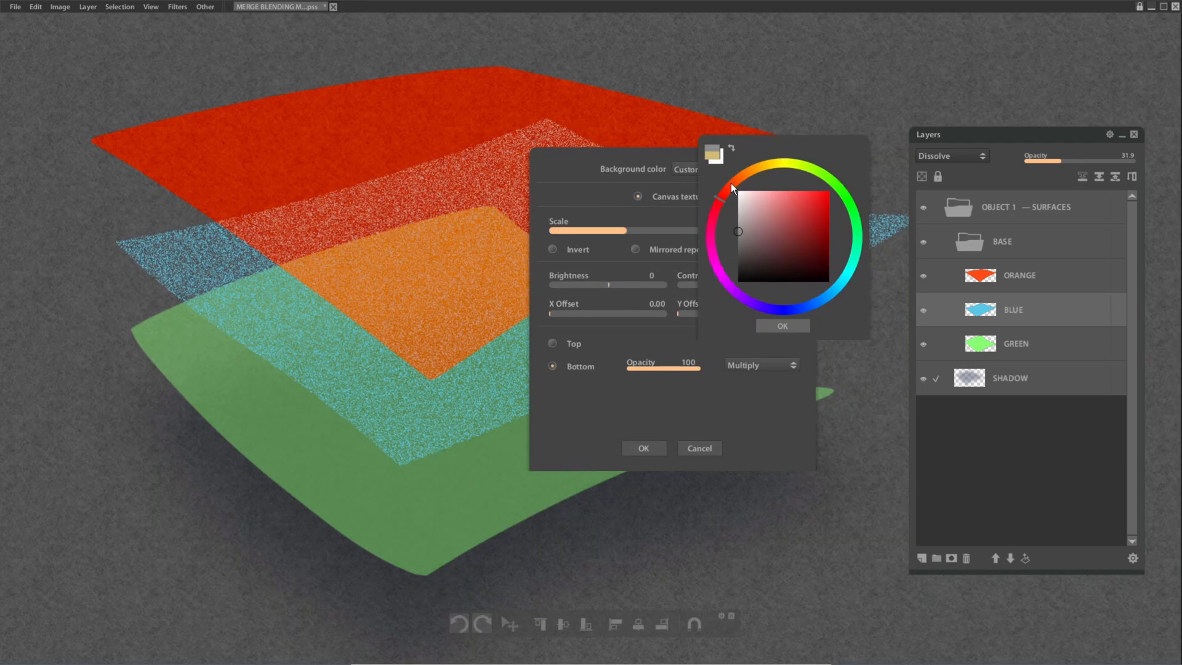
{"action": "left_click", "coordinate": [757, 168]}
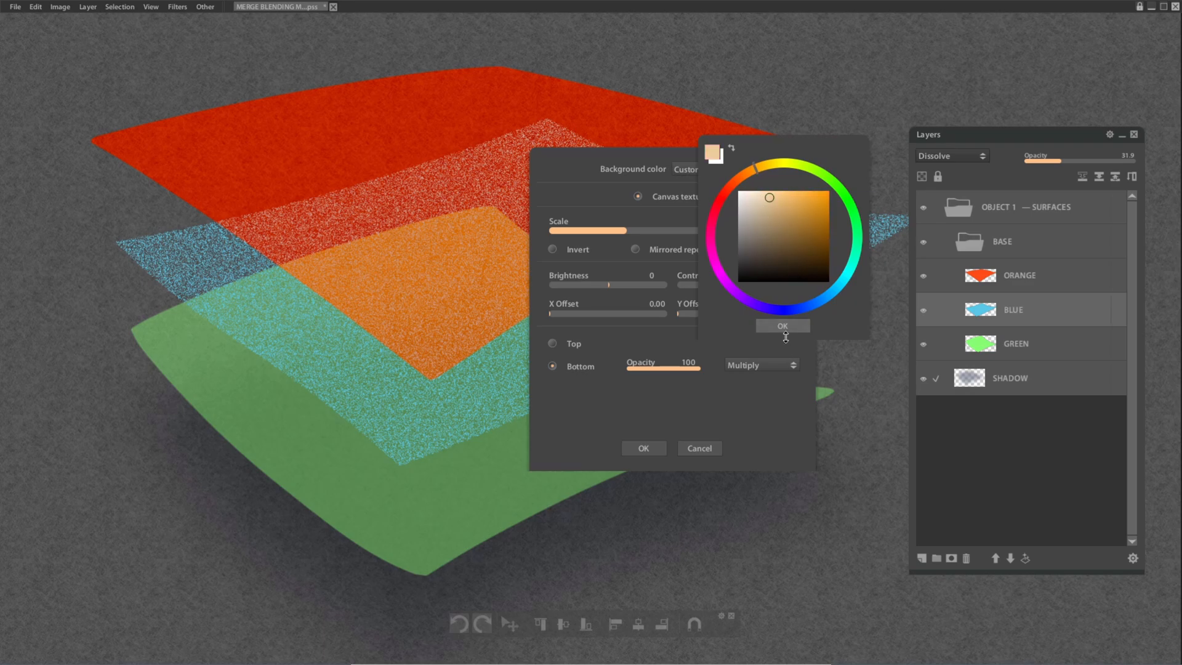
{"action": "left_click", "coordinate": [782, 326]}
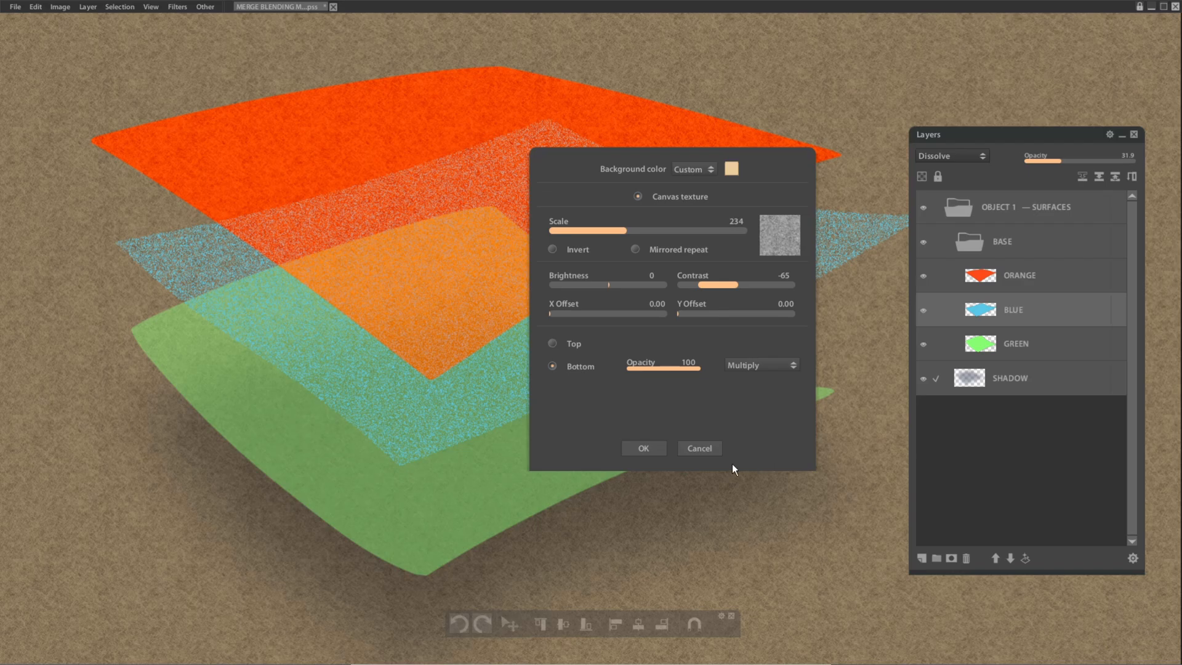
{"action": "left_click", "coordinate": [700, 448]}
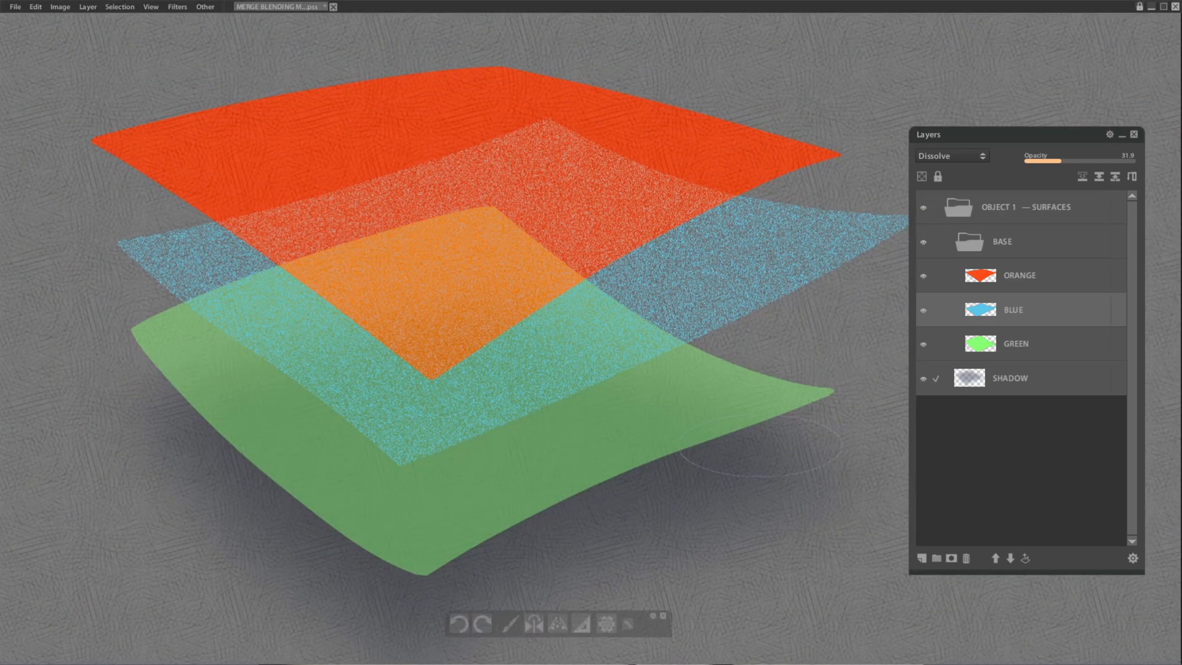
Turn off the canvas texture in the image's background settings, keeping the custom background color
{"action": "left_click", "coordinate": [59, 7]}
{"action": "left_click", "coordinate": [102, 124]}
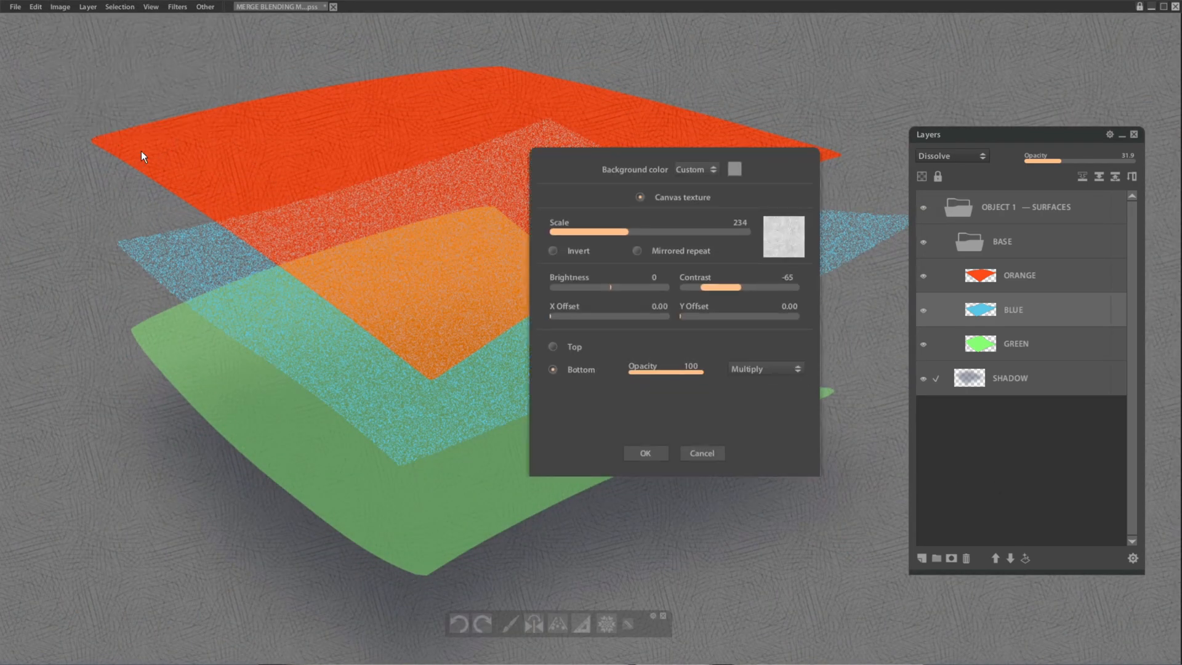
{"action": "left_click", "coordinate": [671, 198]}
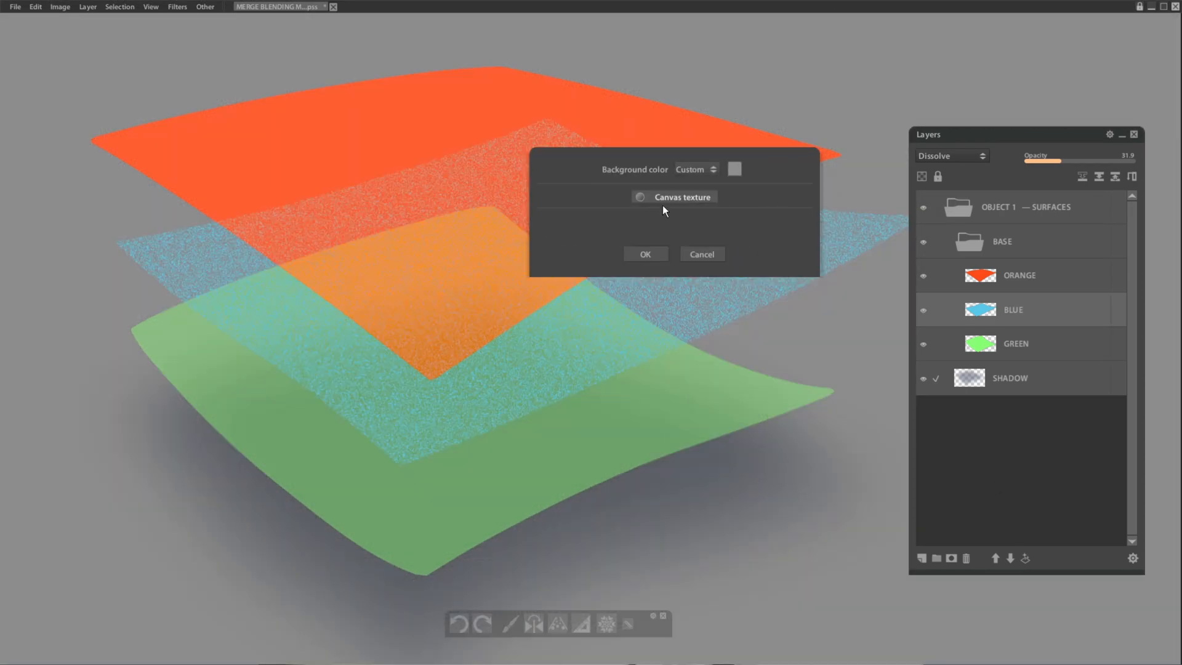
{"action": "left_click", "coordinate": [658, 256]}
Create a new layer in the OBJECT 1 — SURFACES folder and fill it with the gray sampled from the background
{"action": "left_click", "coordinate": [1049, 204]}
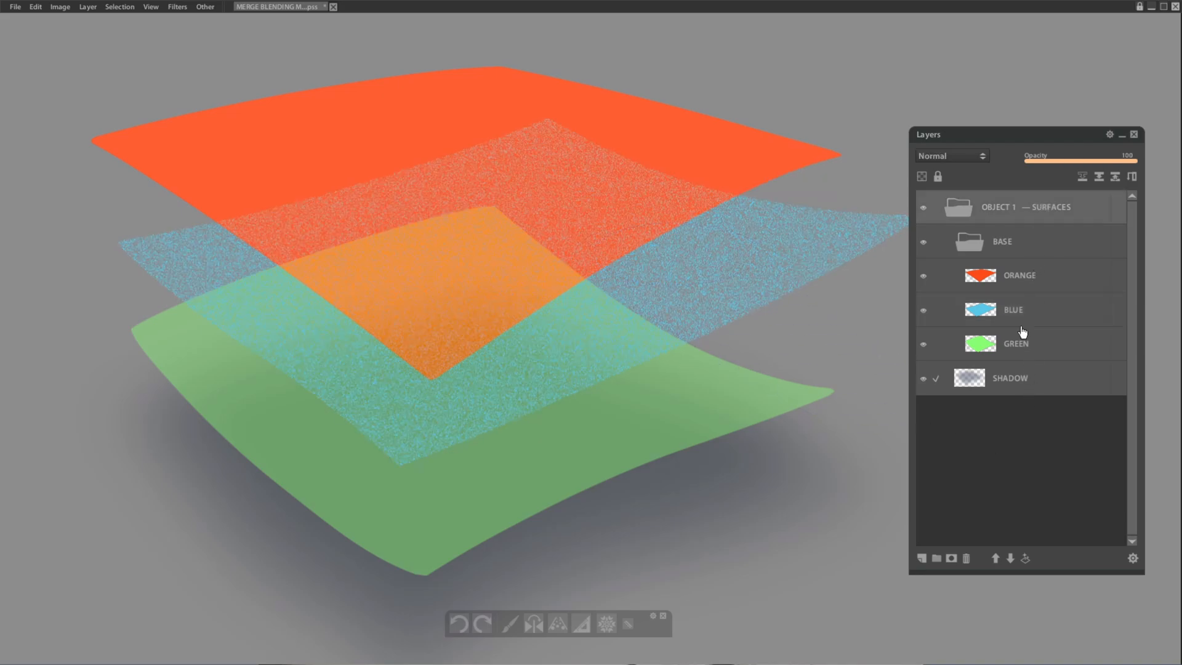
{"action": "key", "text": "ctrl+shift+n"}
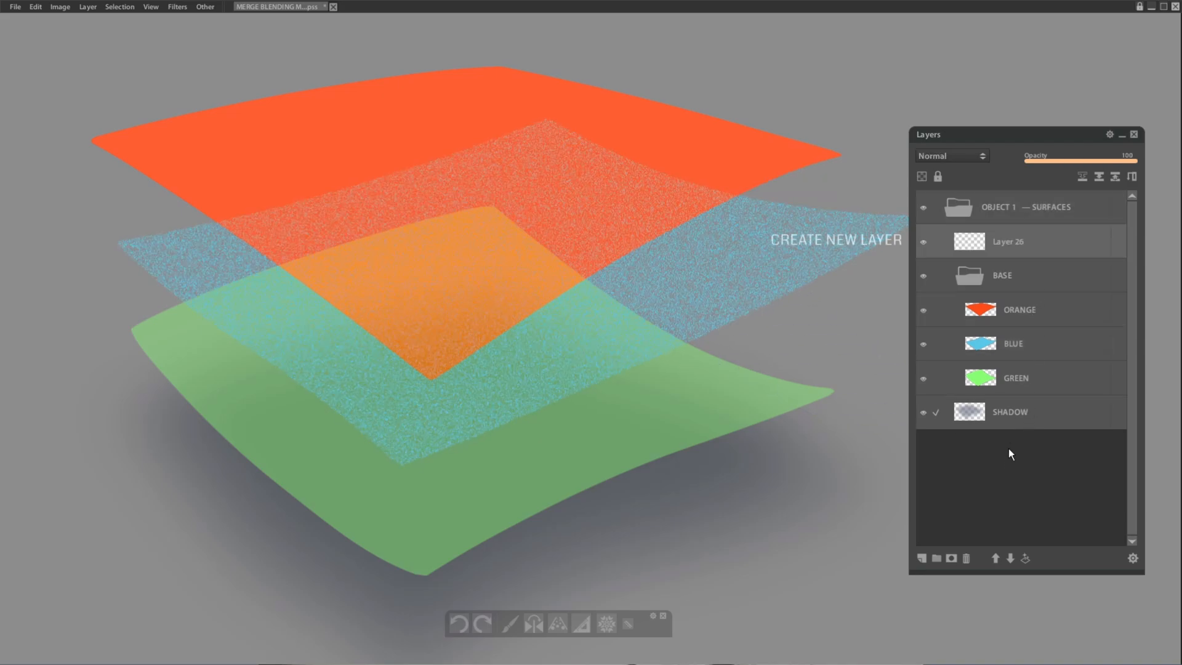
{"action": "left_click", "coordinate": [820, 86], "text": "alt"}
{"action": "left_click", "coordinate": [93, 6]}
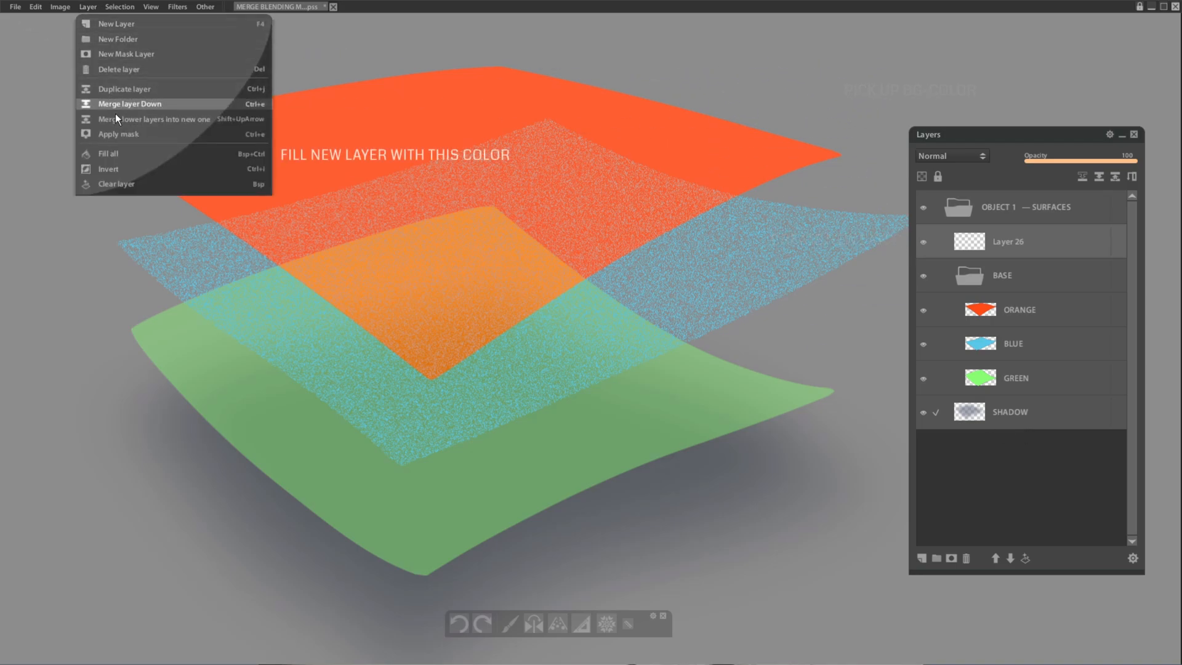
{"action": "left_click", "coordinate": [124, 152]}
Move the gray filled layer to the end of the layer stack, below SHADOW, and rename it BG COLOR
{"action": "left_click_drag", "start_coordinate": [1020, 241], "coordinate": [1009, 408]}
{"action": "double_click", "coordinate": [1010, 407]}
{"action": "type", "text": "BG COLOR"}
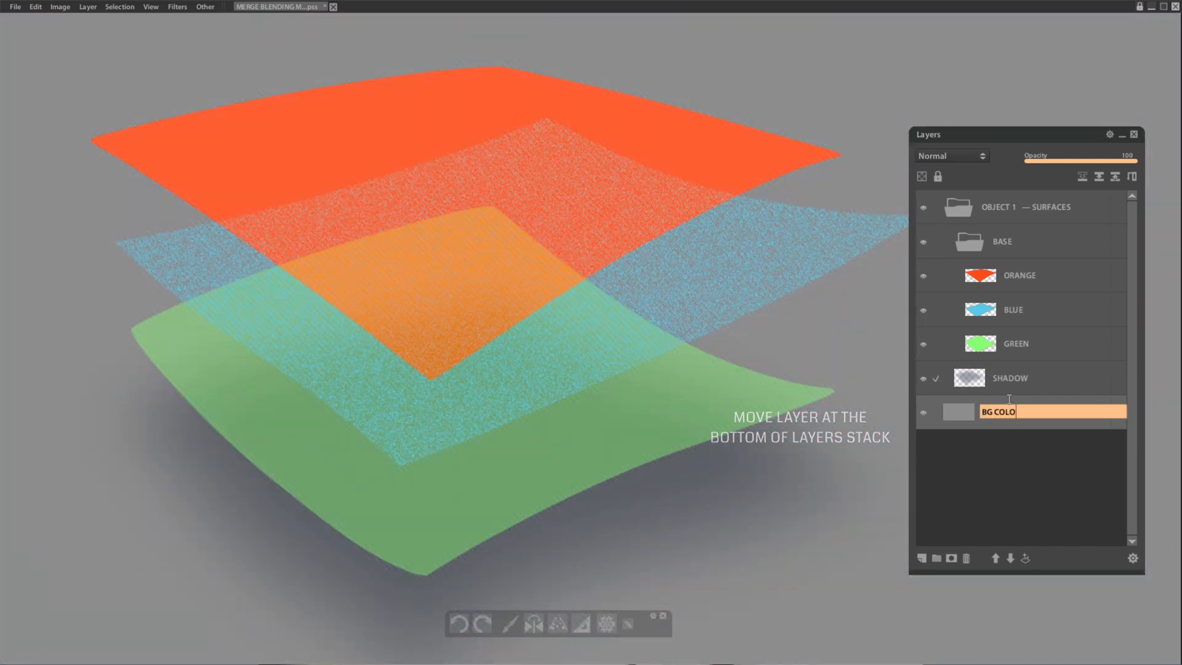
{"action": "key", "text": "Return"}
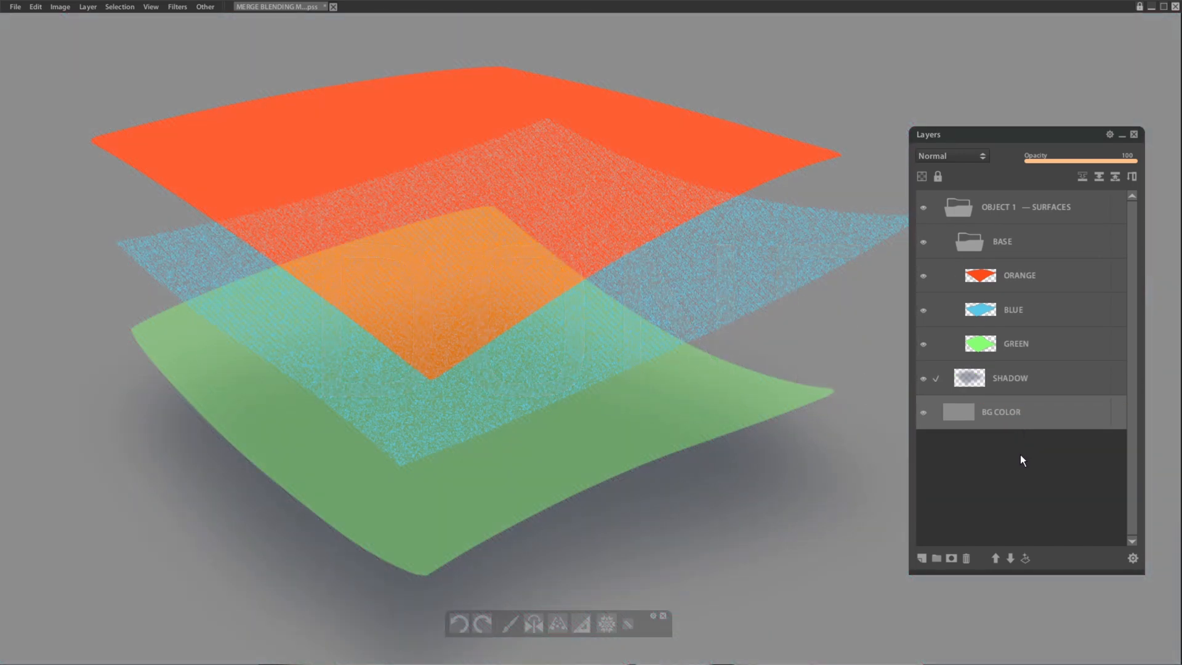
Delete the BG COLOR layer and save the textured document to its current file
{"action": "key", "text": "Delete"}
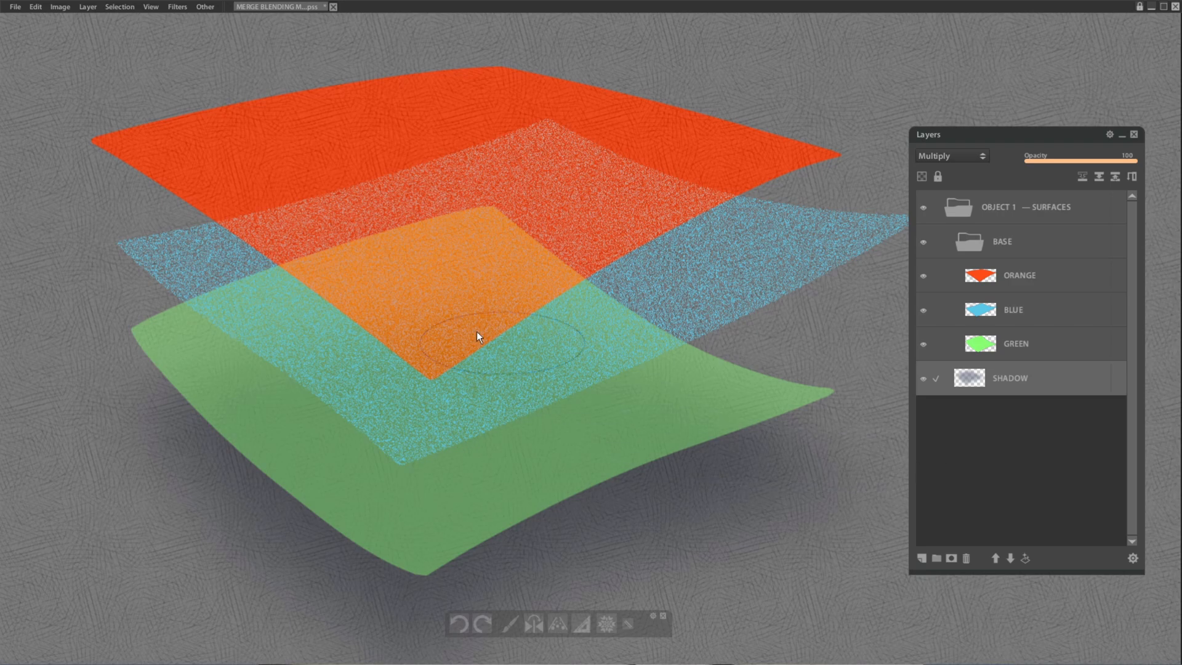
{"action": "left_click", "coordinate": [16, 9]}
{"action": "left_click", "coordinate": [46, 87]}
Save a copy of the document as TEXTURE in Photoshop (*.PSD) format
{"action": "left_click", "coordinate": [15, 7]}
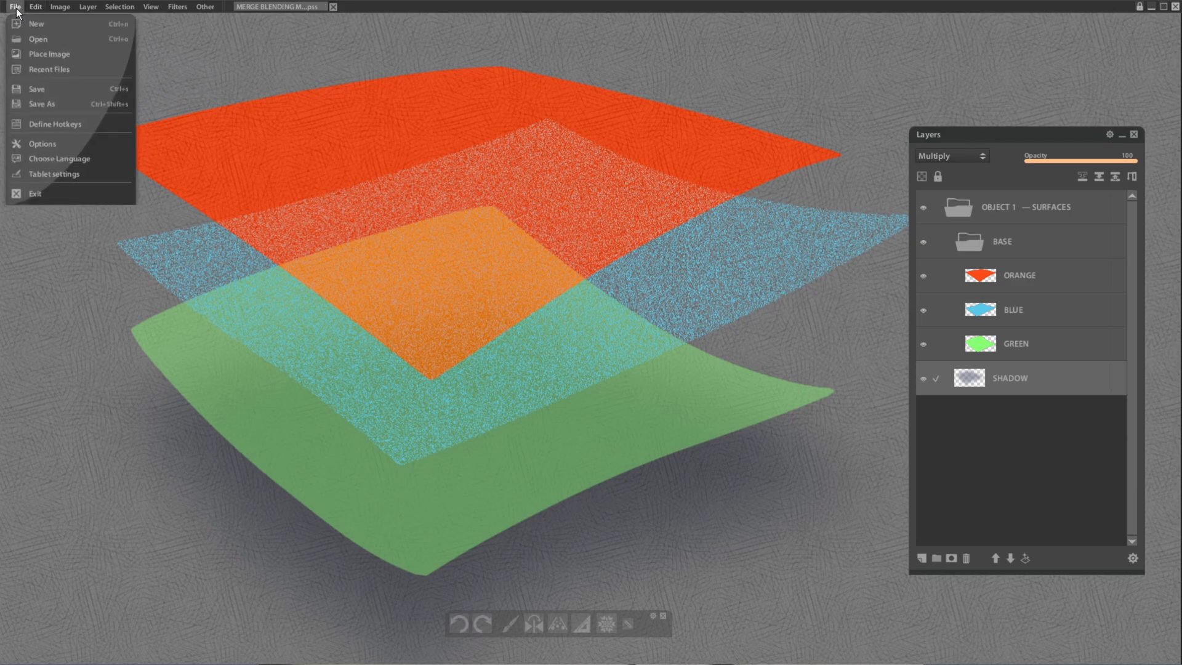
{"action": "left_click", "coordinate": [62, 104]}
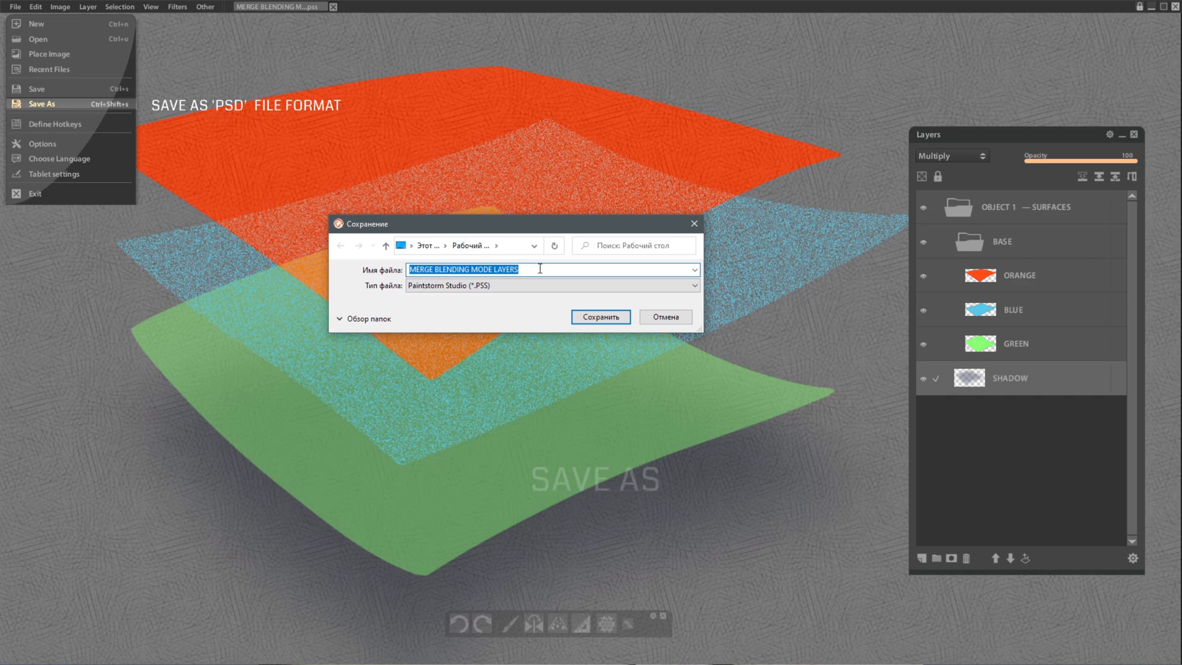
{"action": "type", "text": "TEXTURE"}
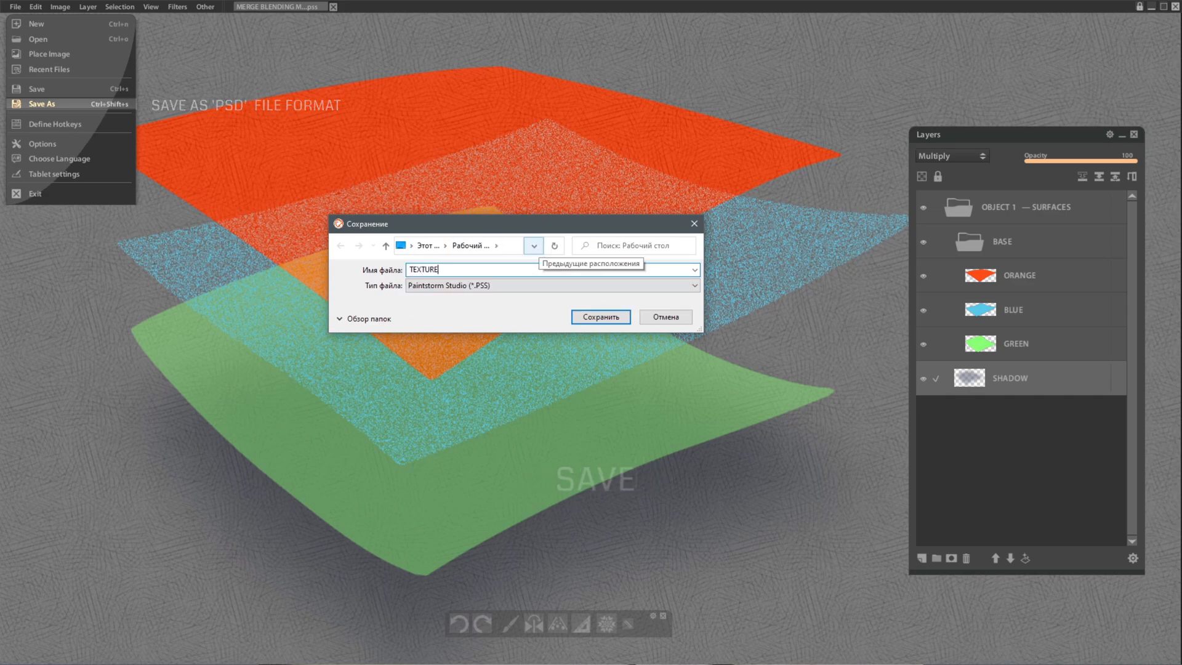
{"action": "left_click", "coordinate": [504, 285]}
{"action": "left_click", "coordinate": [500, 304]}
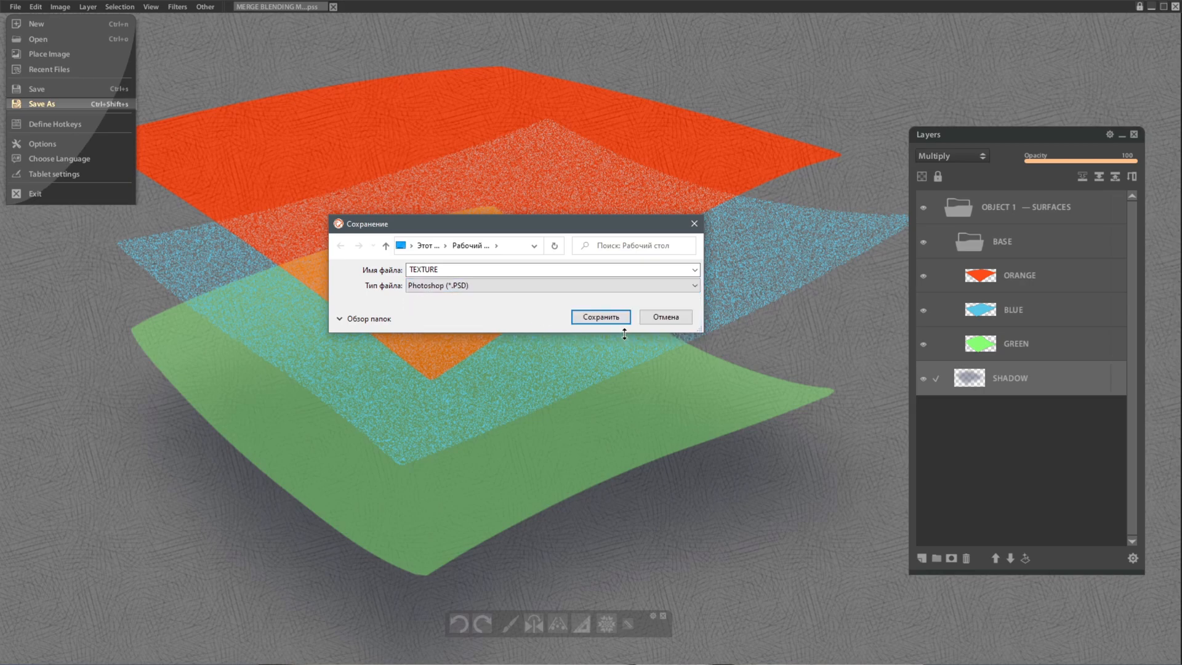
{"action": "left_click", "coordinate": [601, 317]}
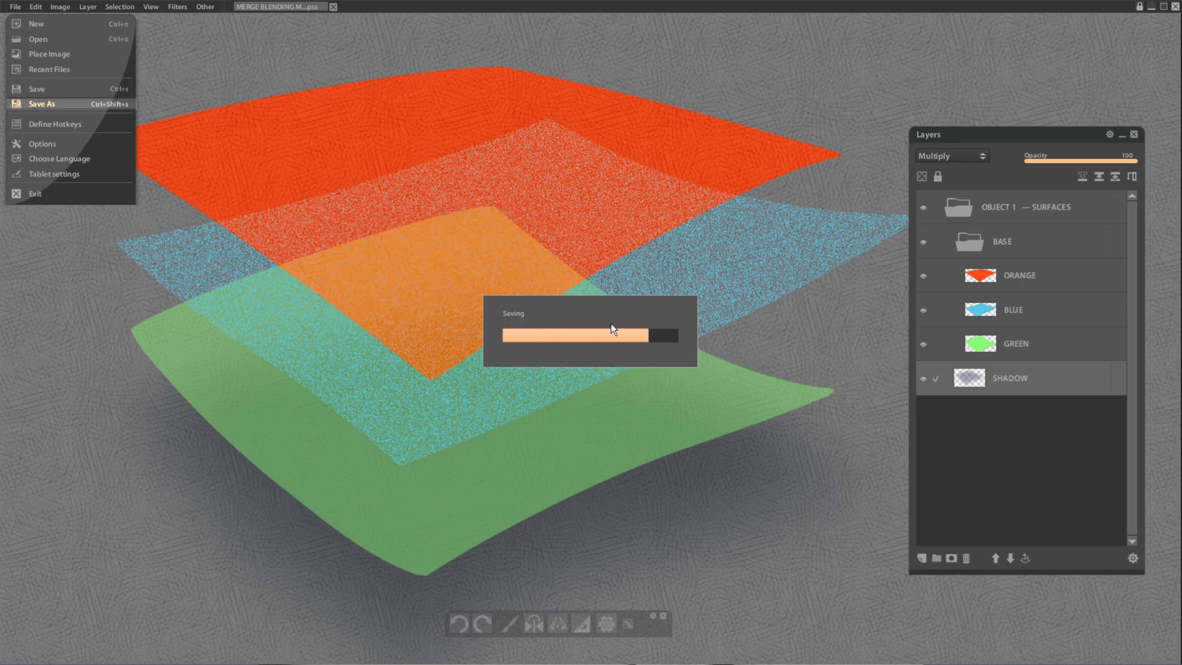
Save TEXTURE.psd once more and close it
{"action": "left_click", "coordinate": [15, 7]}
{"action": "left_click", "coordinate": [43, 87]}
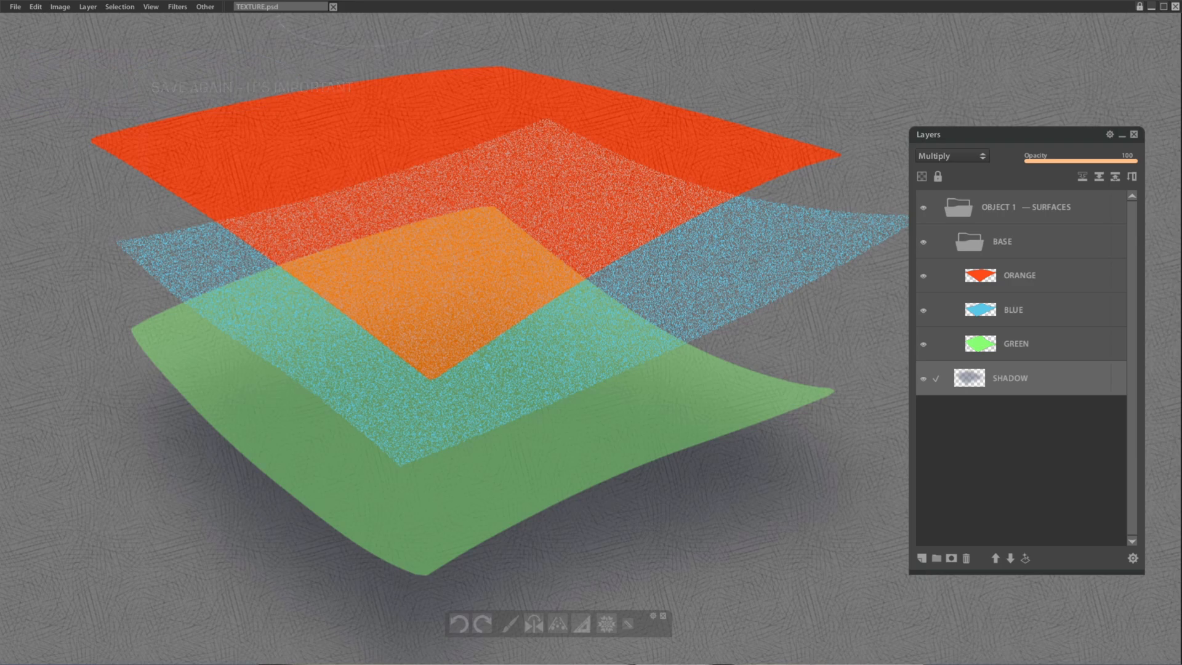
{"action": "left_click", "coordinate": [333, 7]}
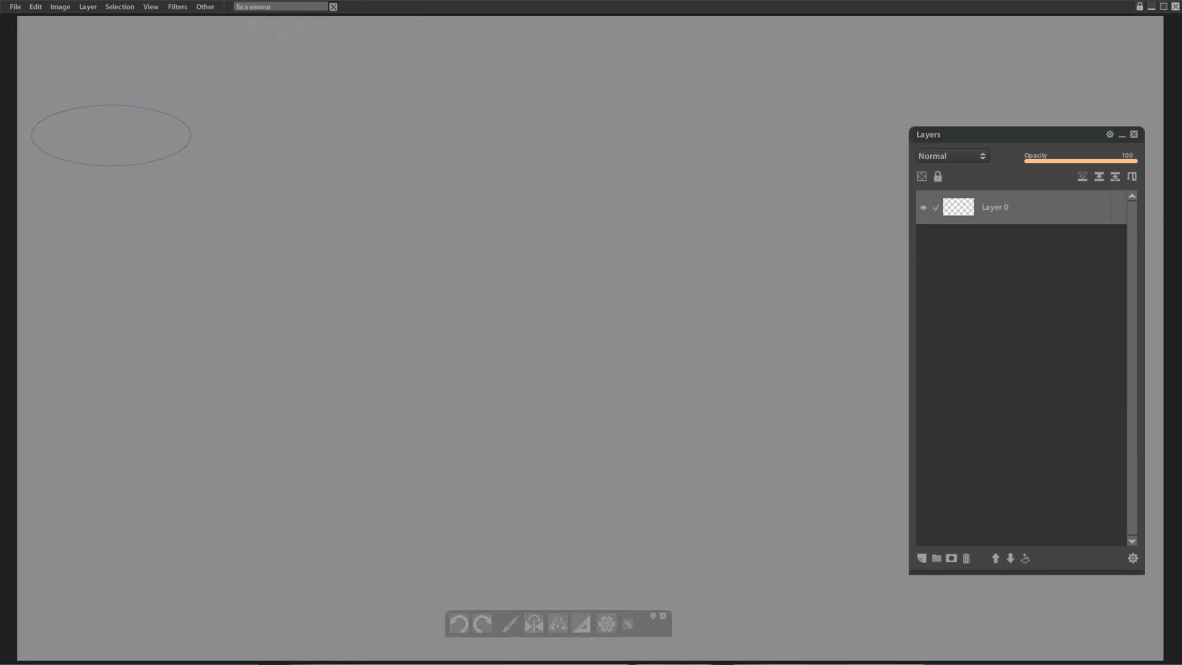
Reopen TEXTURE.psd and the MERGE BLENDING MODE LAYERS file from the recent files
{"action": "left_click", "coordinate": [15, 7]}
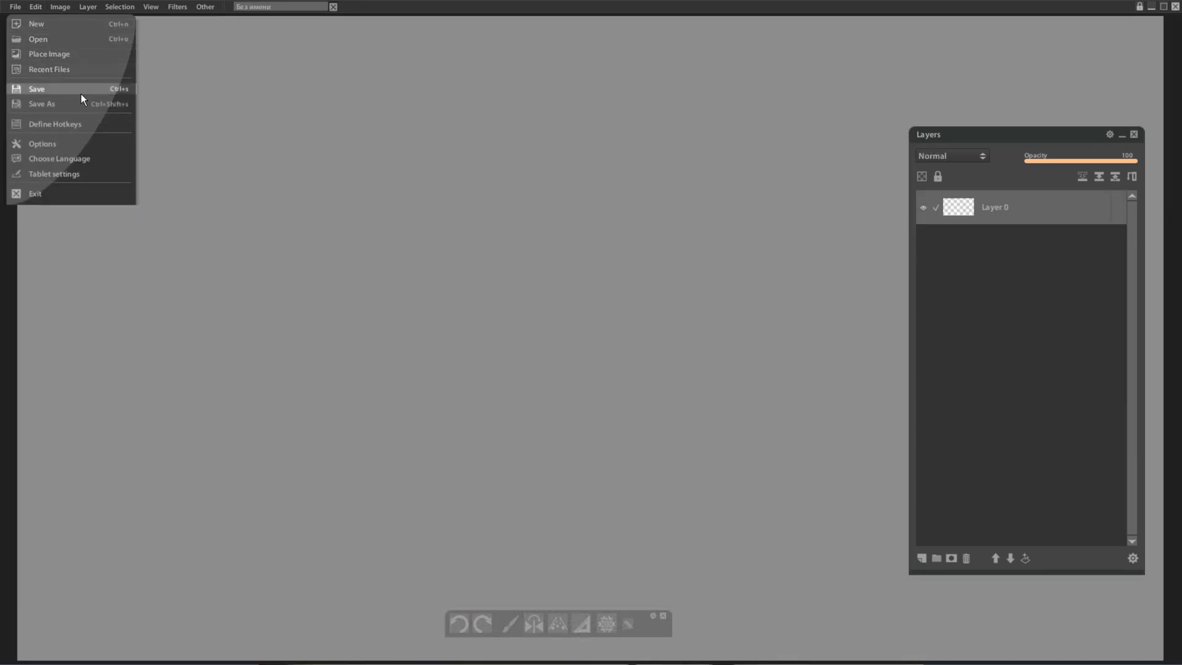
{"action": "mouse_move", "coordinate": [86, 69]}
{"action": "left_click", "coordinate": [190, 108]}
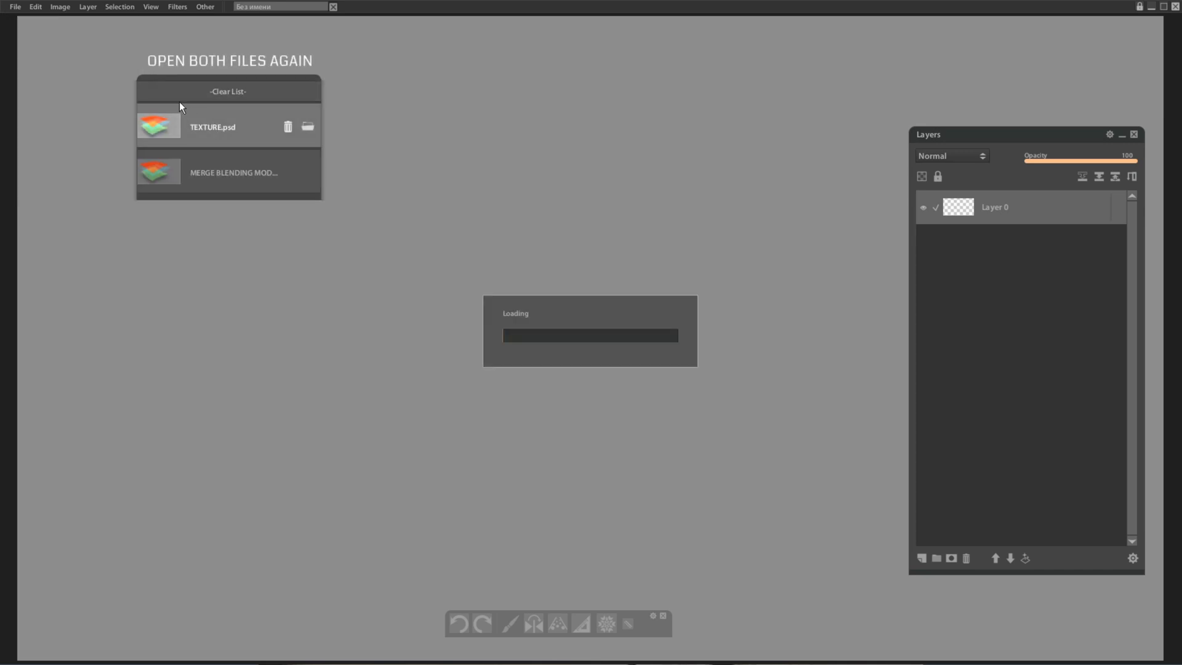
{"action": "left_click", "coordinate": [22, 6]}
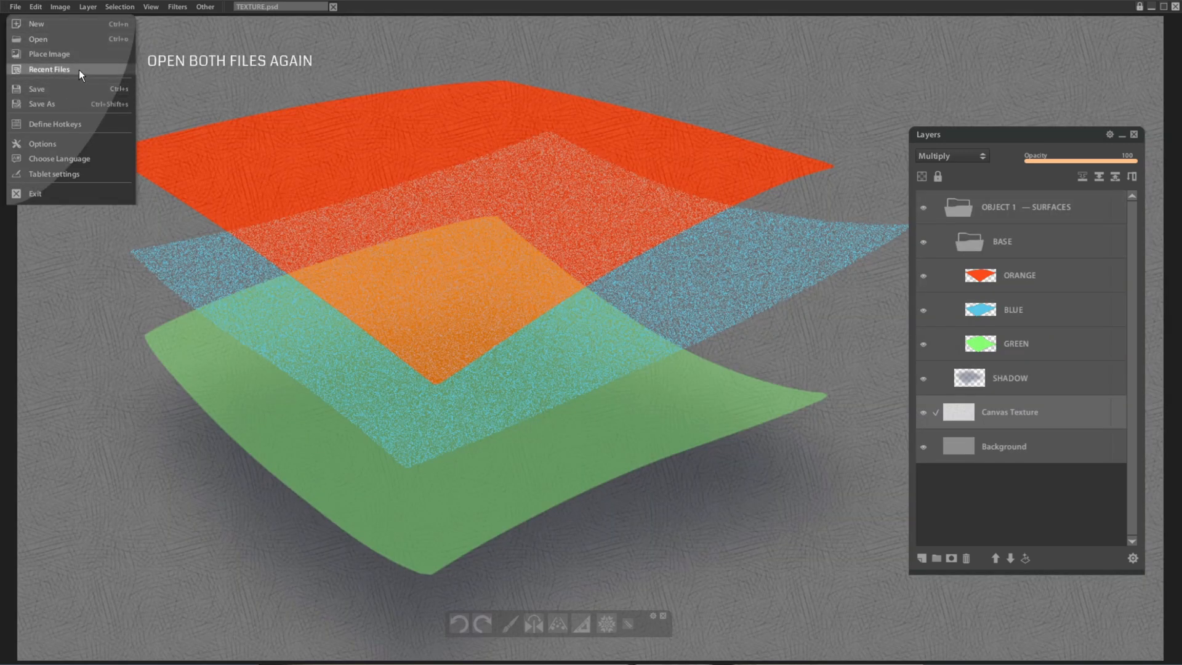
{"action": "mouse_move", "coordinate": [83, 69]}
{"action": "left_click", "coordinate": [213, 174]}
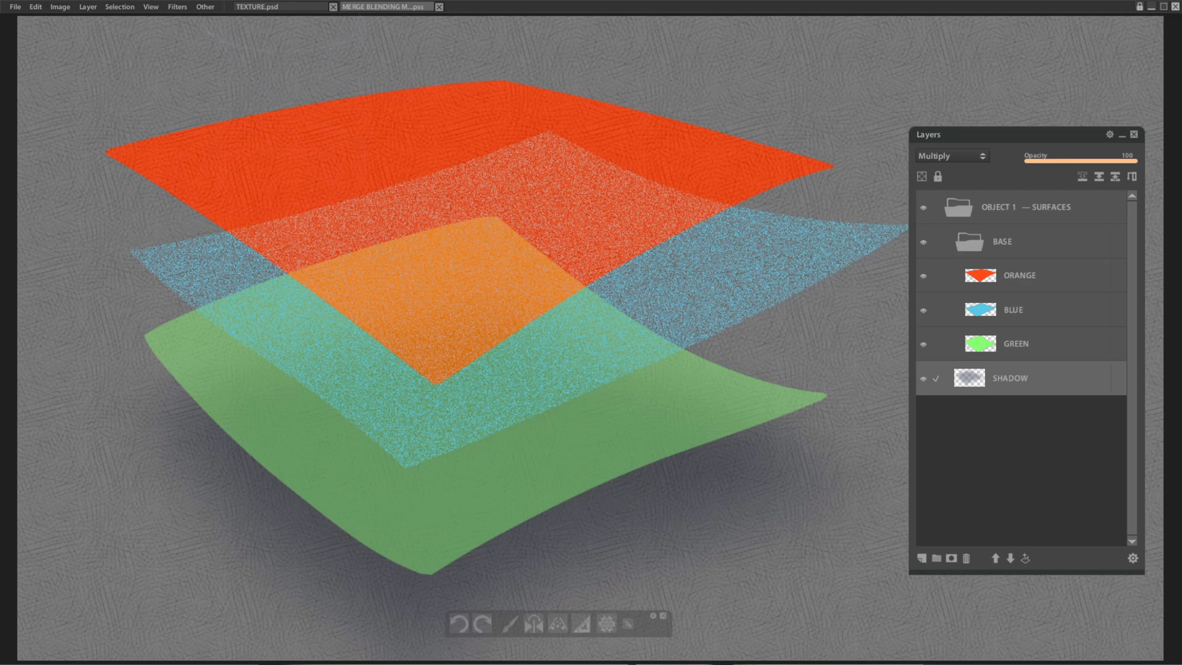
Copy the Canvas Texture and Background layers from TEXTURE.psd into the MERGE BLENDING MODE LAYERS document, beneath the OBJECT 1 — SURFACES folder
{"action": "left_click", "coordinate": [279, 7]}
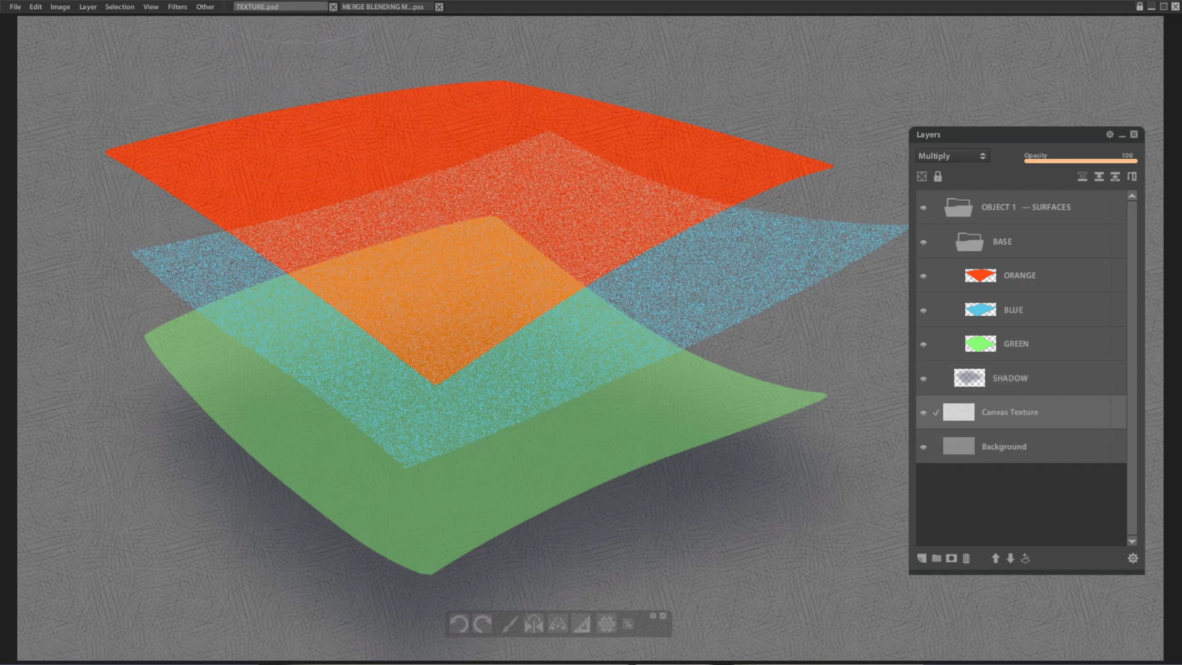
{"action": "left_click", "coordinate": [996, 448], "text": "shift"}
{"action": "left_click_drag", "start_coordinate": [1002, 449], "coordinate": [554, 268]}
{"action": "left_click_drag", "start_coordinate": [401, 83], "coordinate": [449, 84]}
{"action": "left_click_drag", "start_coordinate": [1034, 413], "coordinate": [1040, 449]}
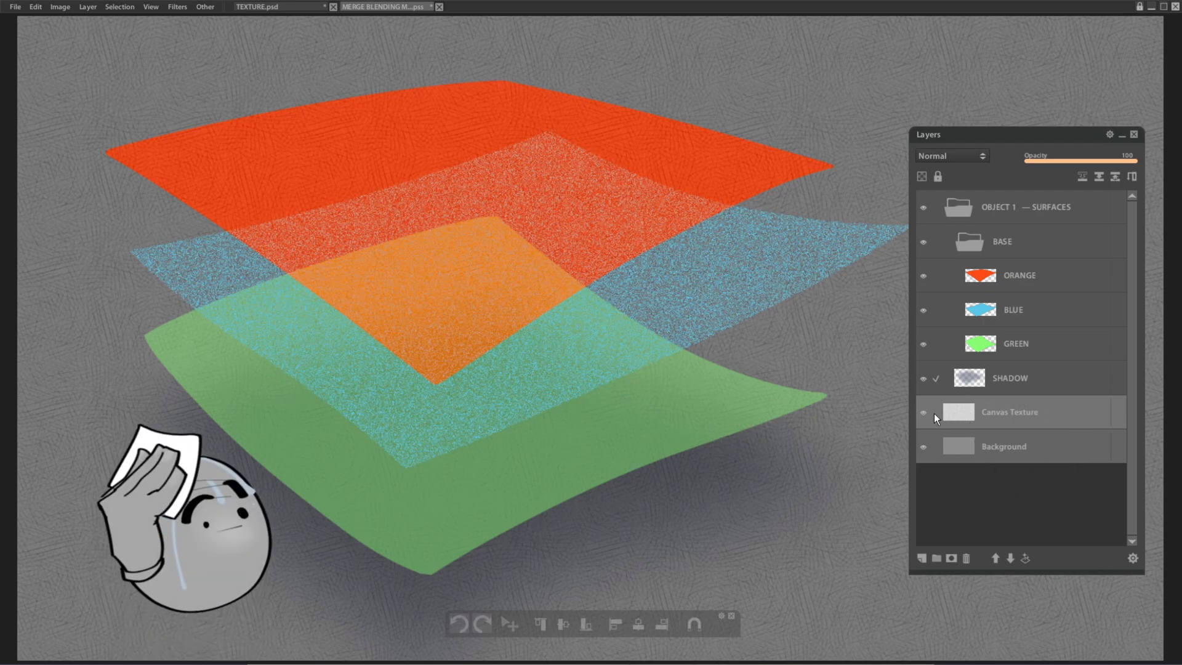
{"action": "key", "text": "ctrl+0"}
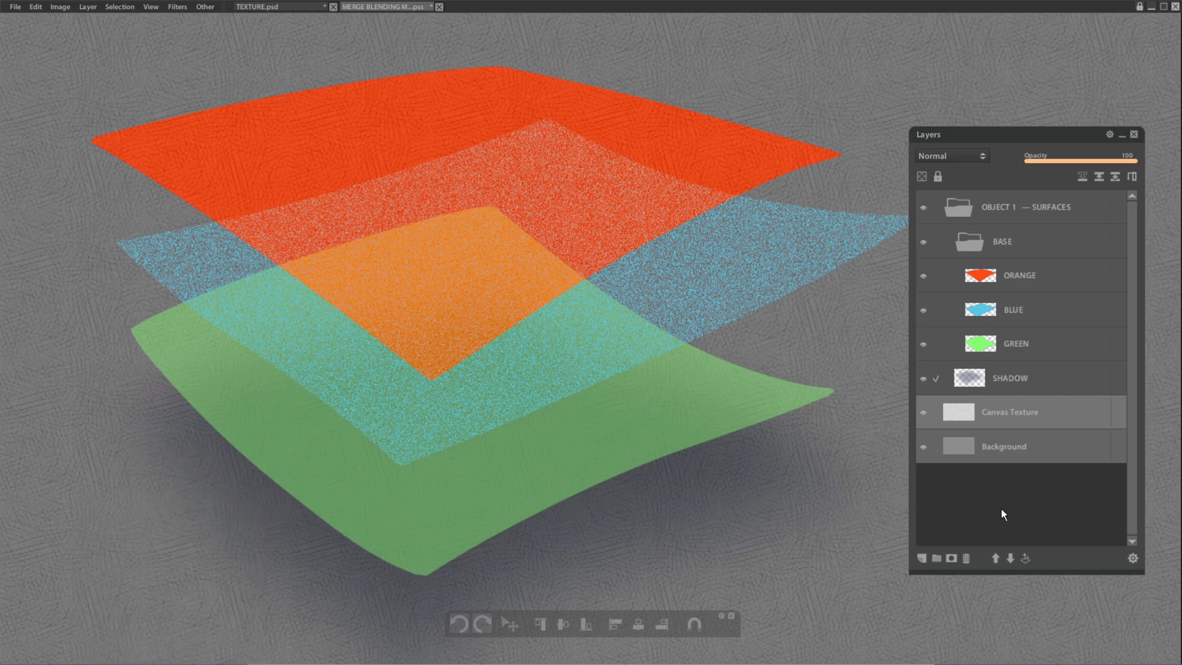
Merge a duplicate of the OBJECT 1 — SURFACES folder into a single layer and hide it
{"action": "left_click", "coordinate": [962, 210]}
{"action": "key", "text": "ctrl+j"}
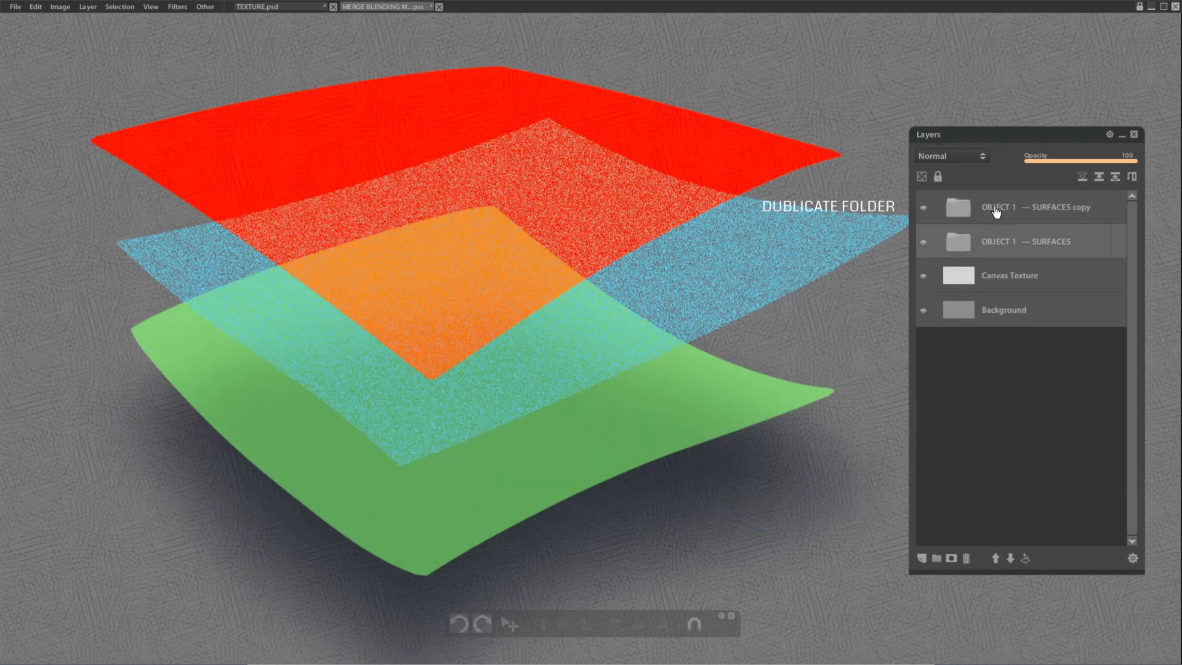
{"action": "left_click", "coordinate": [1010, 212]}
{"action": "left_click", "coordinate": [1098, 177]}
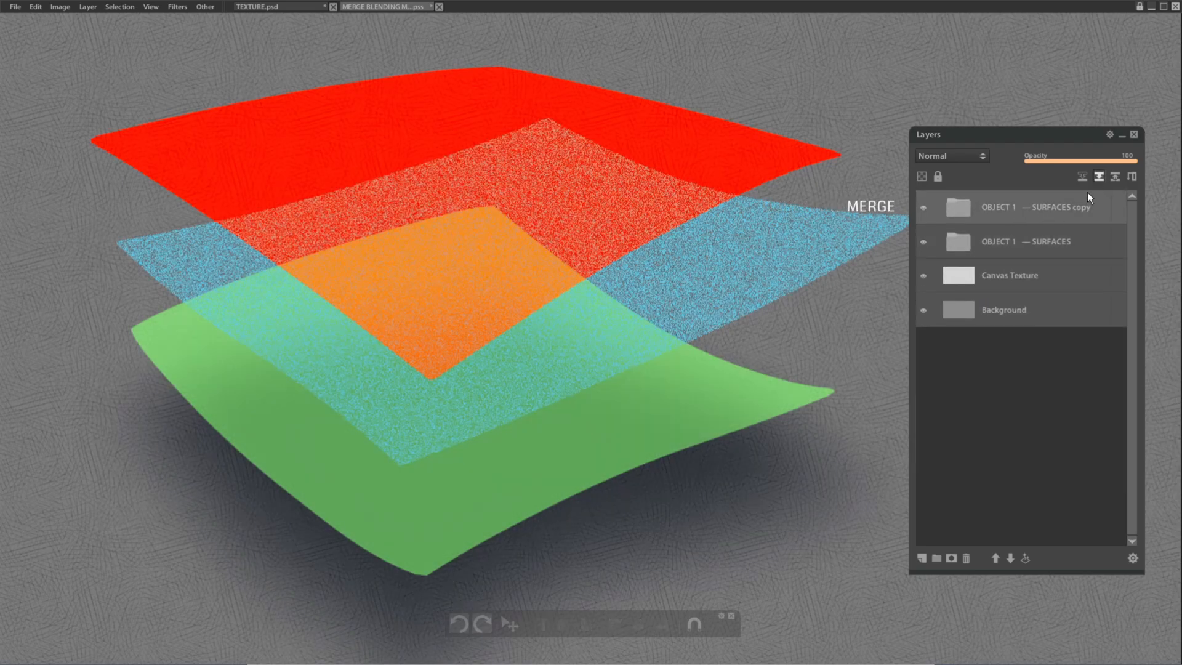
{"action": "left_click", "coordinate": [923, 208]}
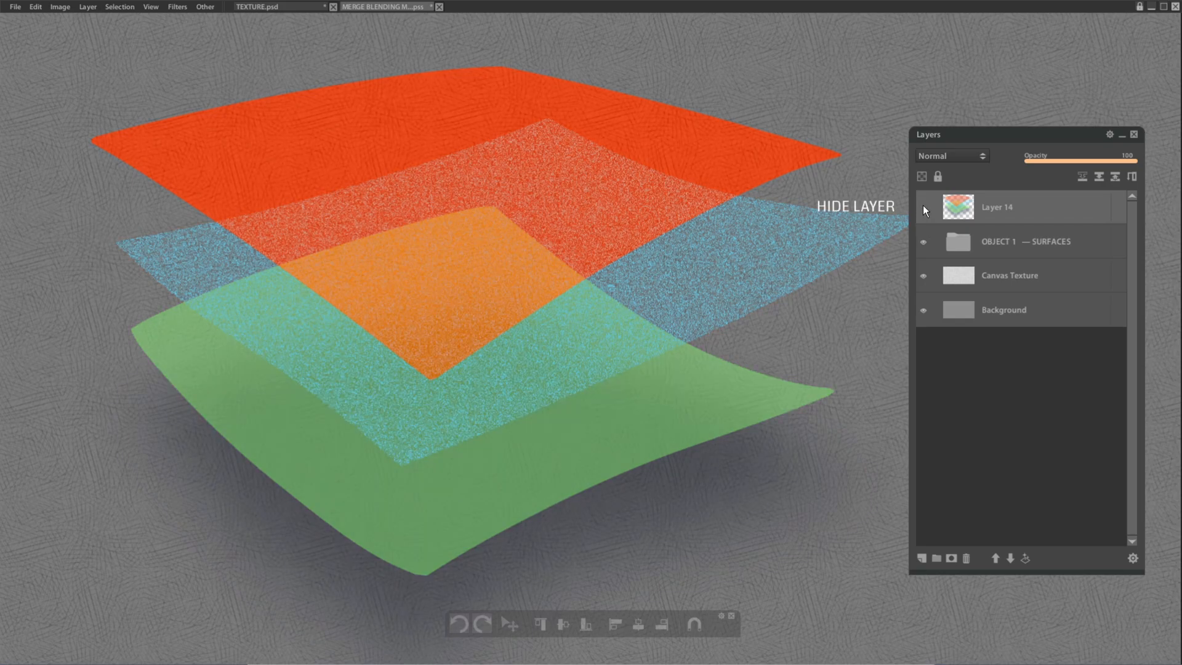
Select Layer 14's silhouette, then copy all visible content inside it and paste it as a new layer
{"action": "left_click", "coordinate": [958, 207], "text": "ctrl"}
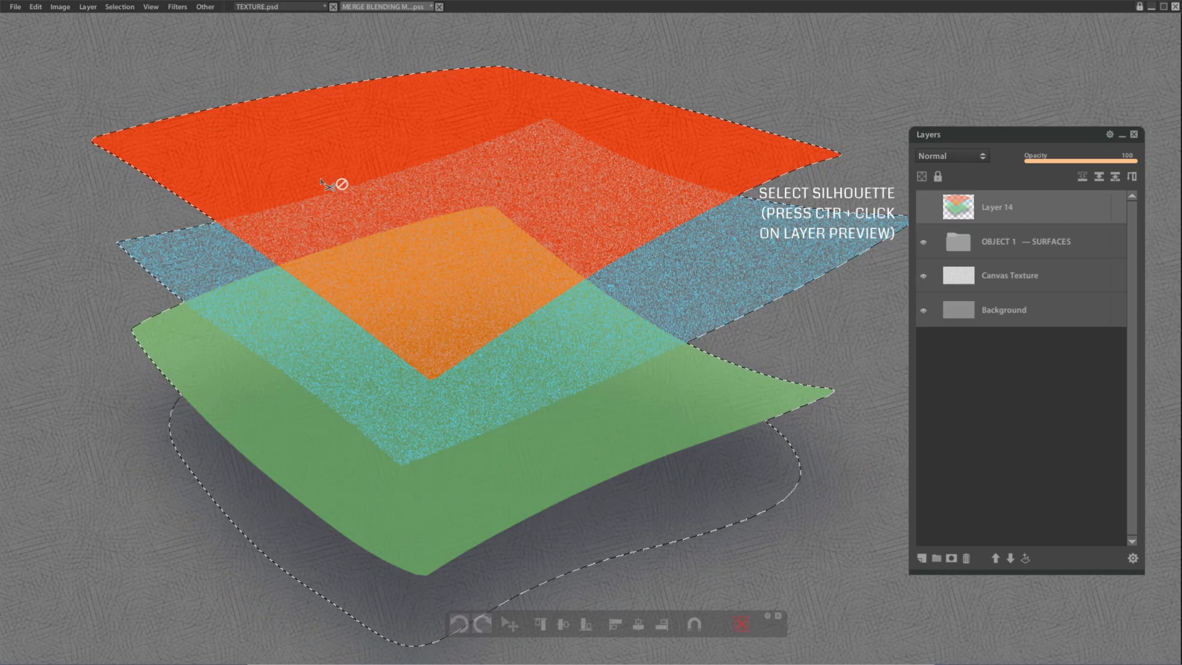
{"action": "left_click", "coordinate": [35, 6]}
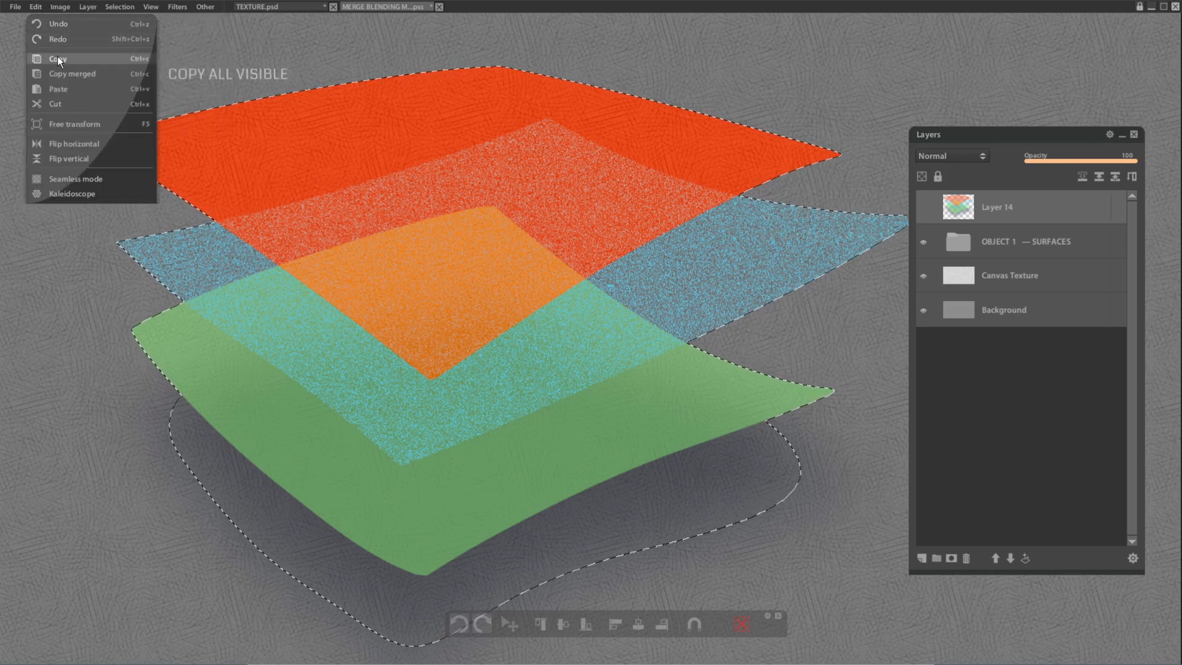
{"action": "left_click", "coordinate": [69, 74]}
{"action": "left_click", "coordinate": [36, 6]}
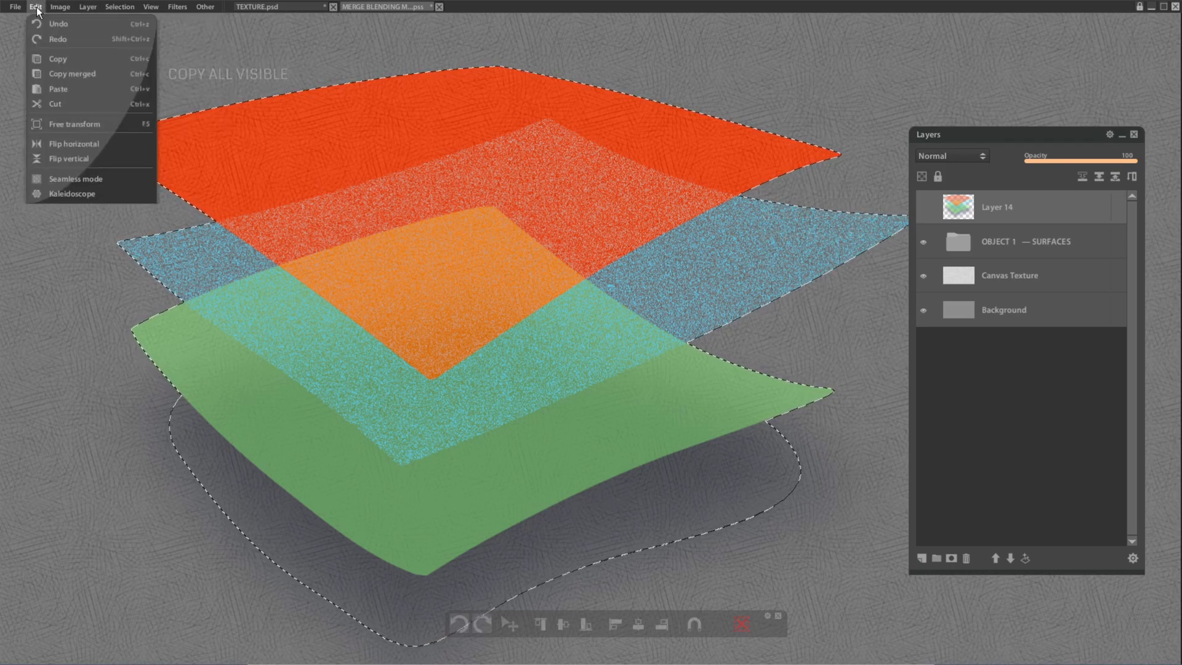
{"action": "left_click", "coordinate": [63, 89]}
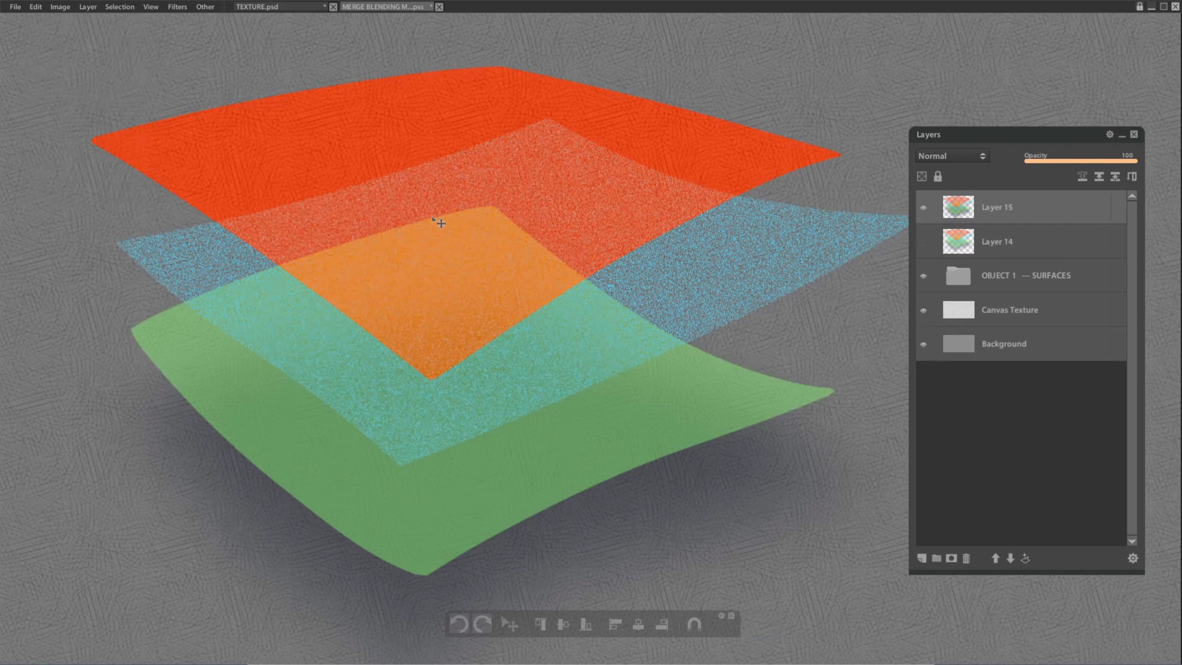
Move the pasted layer beside the original surfaces to compare them, then delete it
{"action": "left_click_drag", "start_coordinate": [538, 303], "coordinate": [859, 369]}
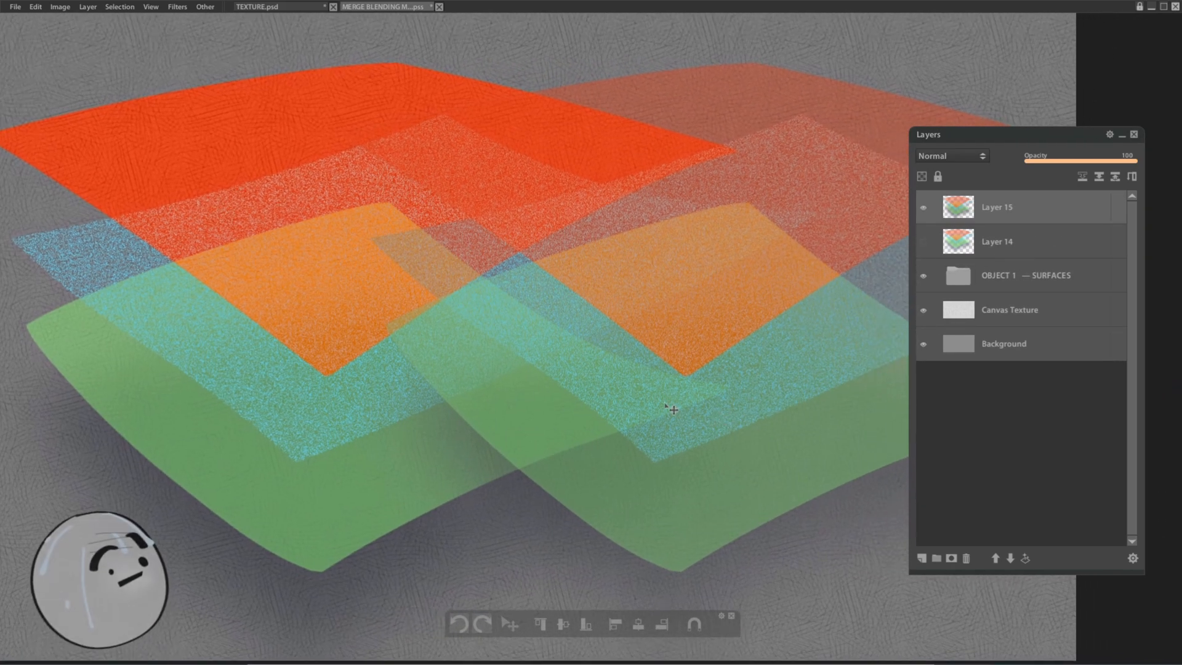
{"action": "left_click_drag", "start_coordinate": [811, 443], "coordinate": [708, 435]}
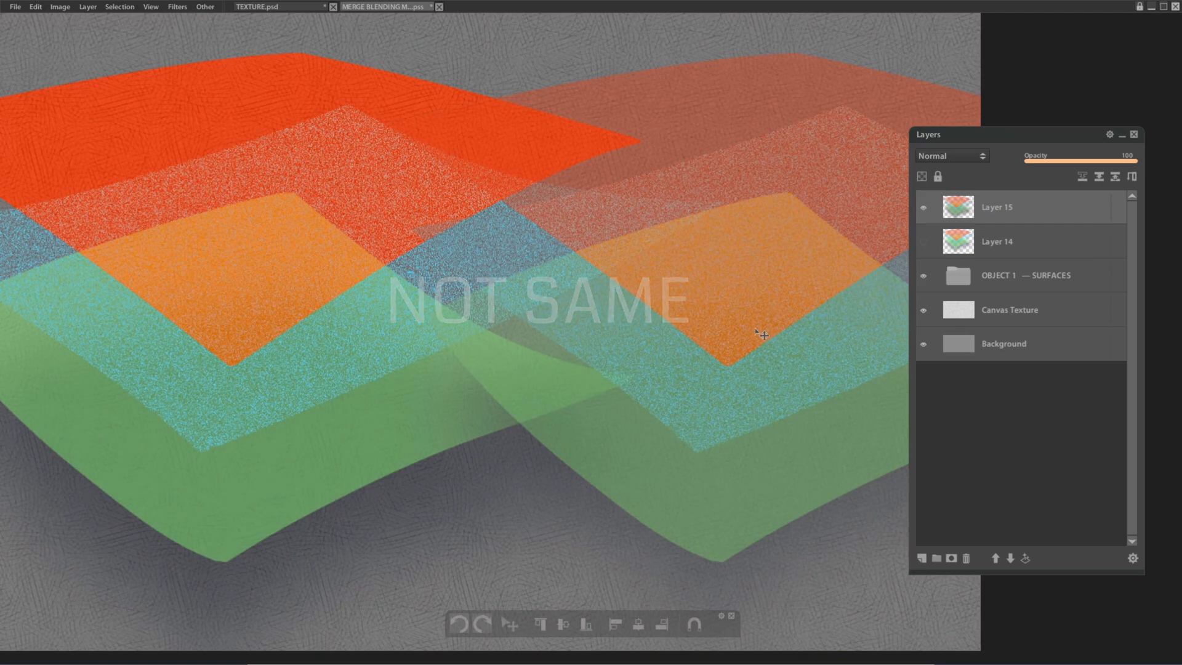
{"action": "left_click_drag", "start_coordinate": [771, 325], "coordinate": [814, 312]}
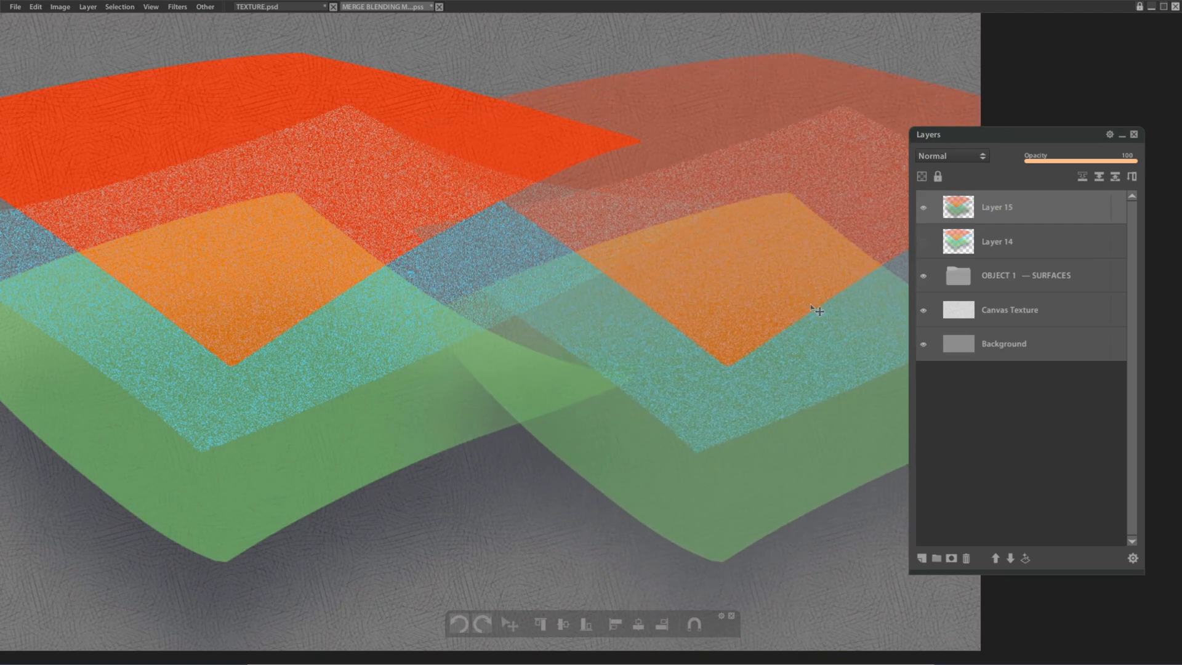
{"action": "key", "text": "Delete"}
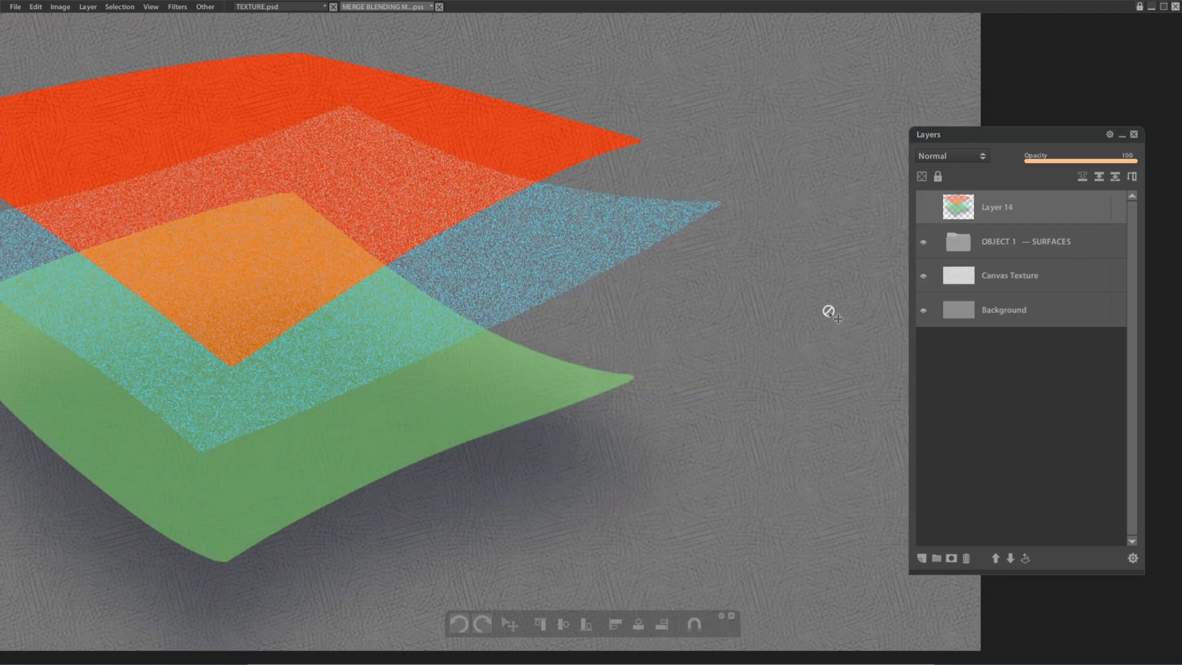
{"action": "key", "text": "ctrl+0"}
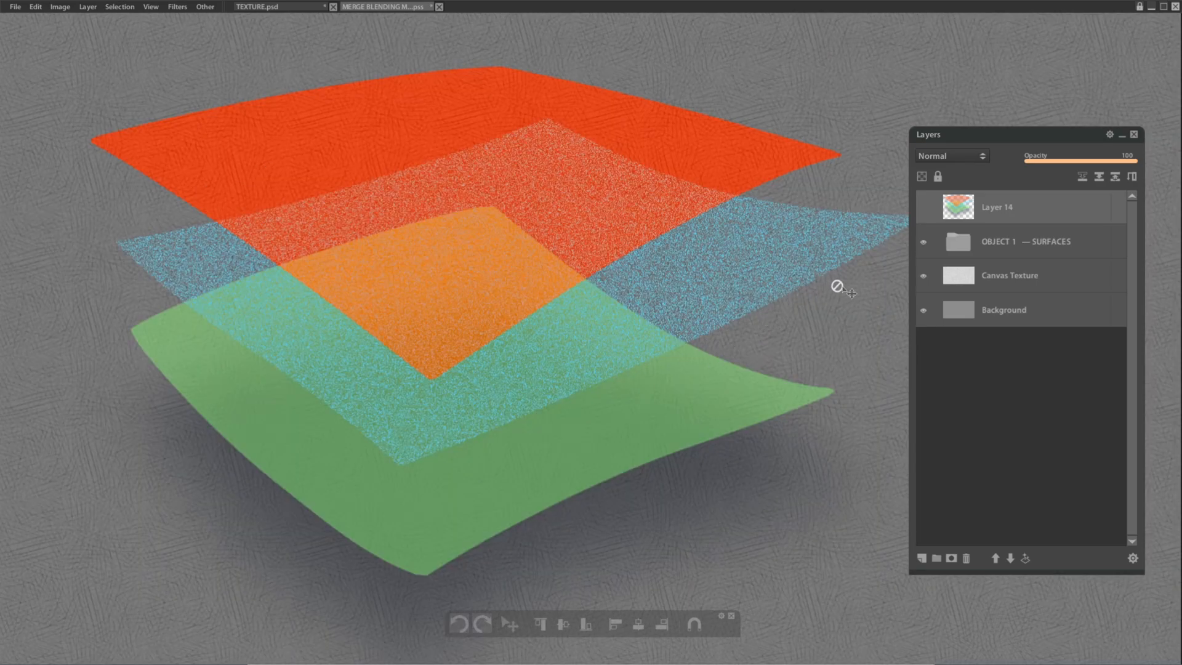
Check the blending modes and opacities of the ORANGE, BLUE and GREEN layers inside the OBJECT 1 — SURFACES folder
{"action": "left_click", "coordinate": [965, 244]}
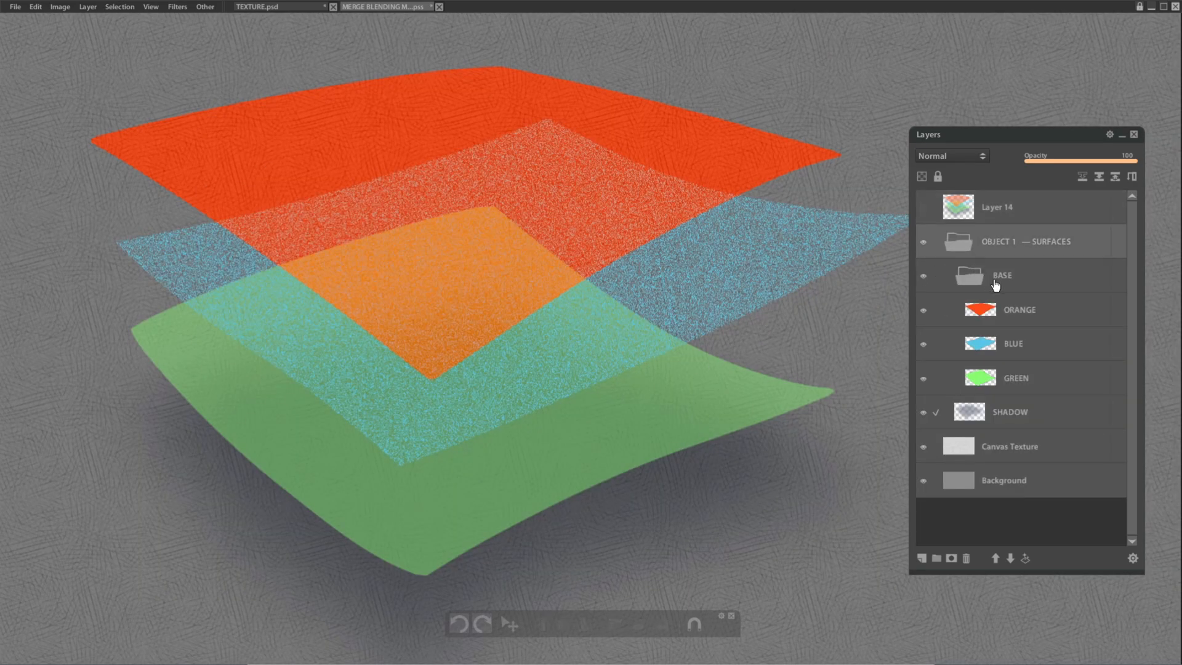
{"action": "left_click", "coordinate": [1007, 313]}
{"action": "left_click", "coordinate": [1014, 339]}
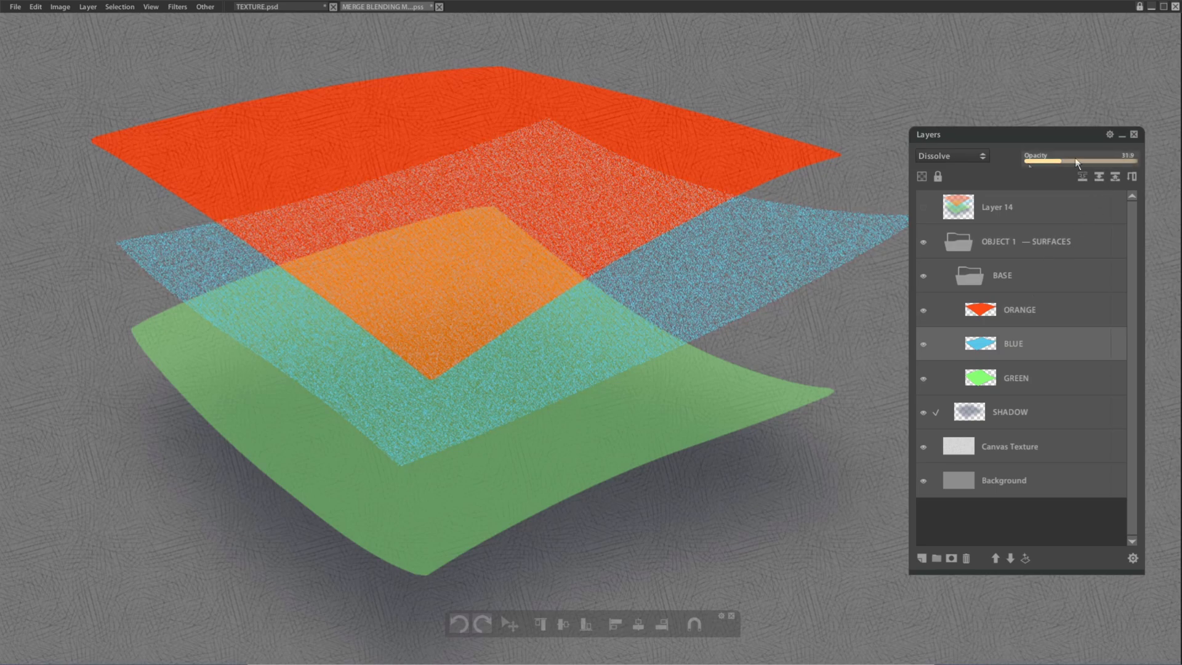
{"action": "left_click", "coordinate": [1015, 311]}
{"action": "left_click", "coordinate": [1028, 379]}
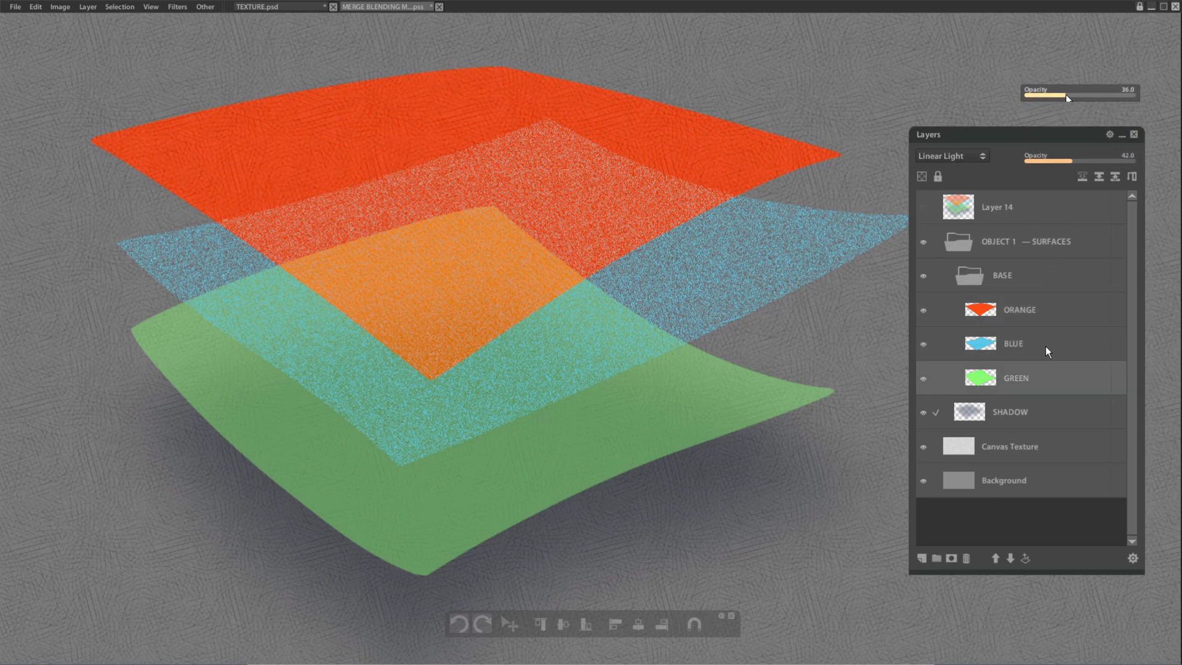
{"action": "left_click", "coordinate": [1056, 320], "text": "shift"}
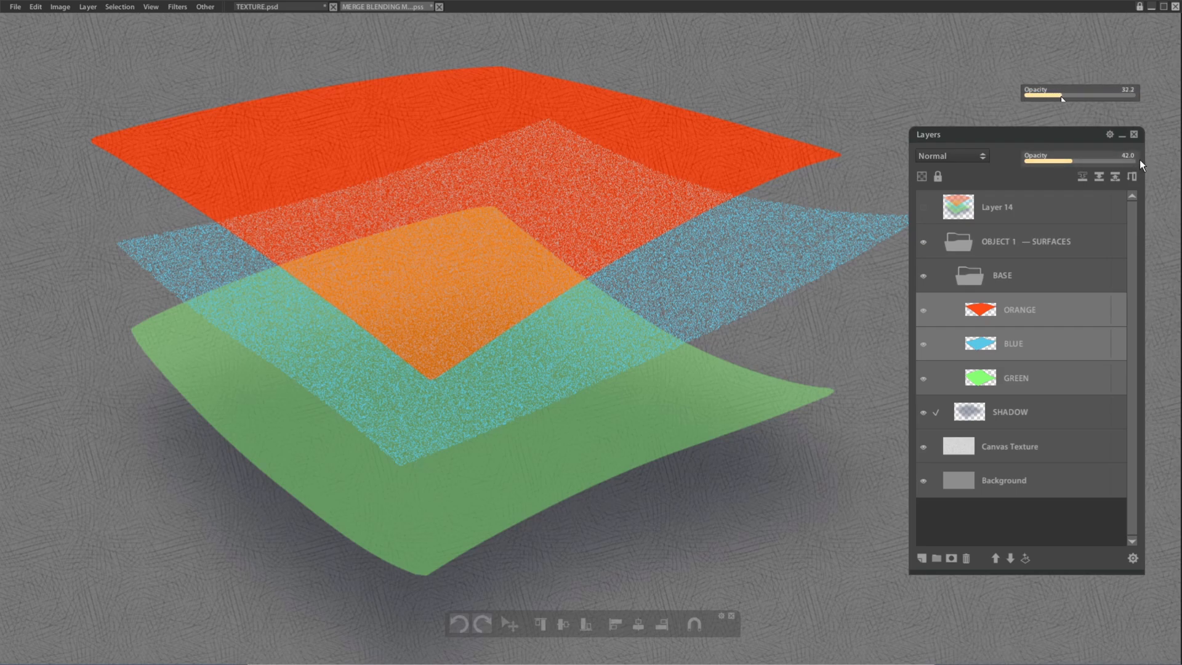
{"action": "left_click", "coordinate": [978, 277]}
{"action": "left_click", "coordinate": [964, 245]}
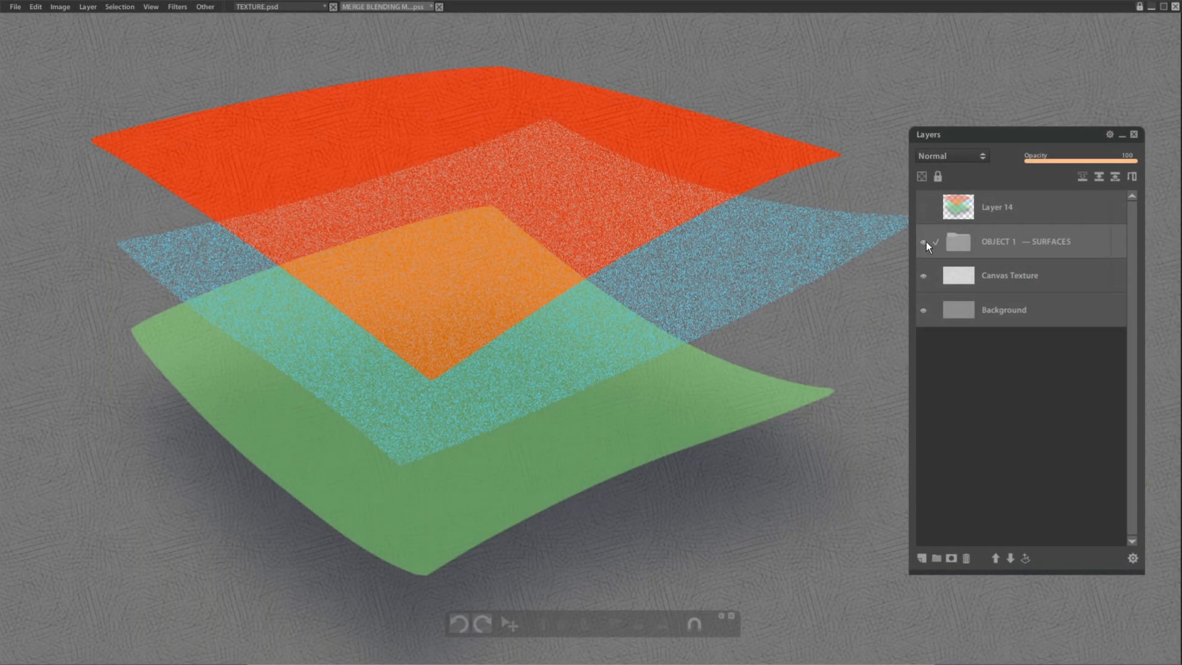
With the OBJECT 1 — SURFACES folder hidden, show Layer 14, duplicate it four times and merge all five into one more opaque layer
{"action": "left_click", "coordinate": [926, 240]}
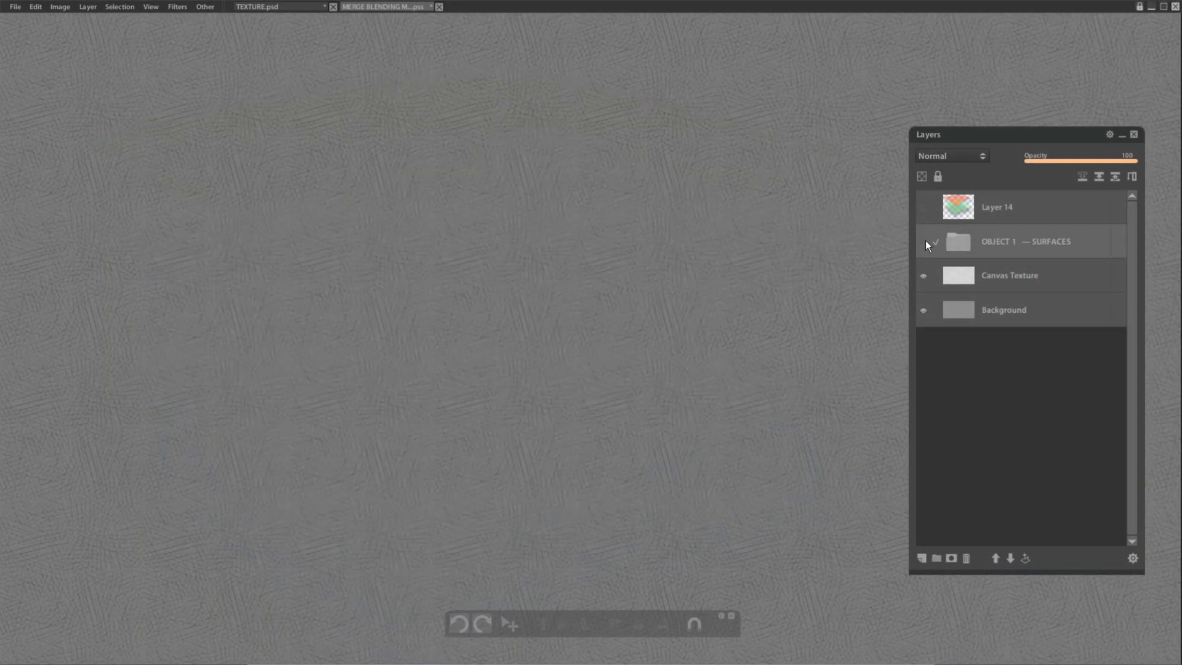
{"action": "left_click", "coordinate": [924, 207]}
{"action": "left_click", "coordinate": [1011, 213]}
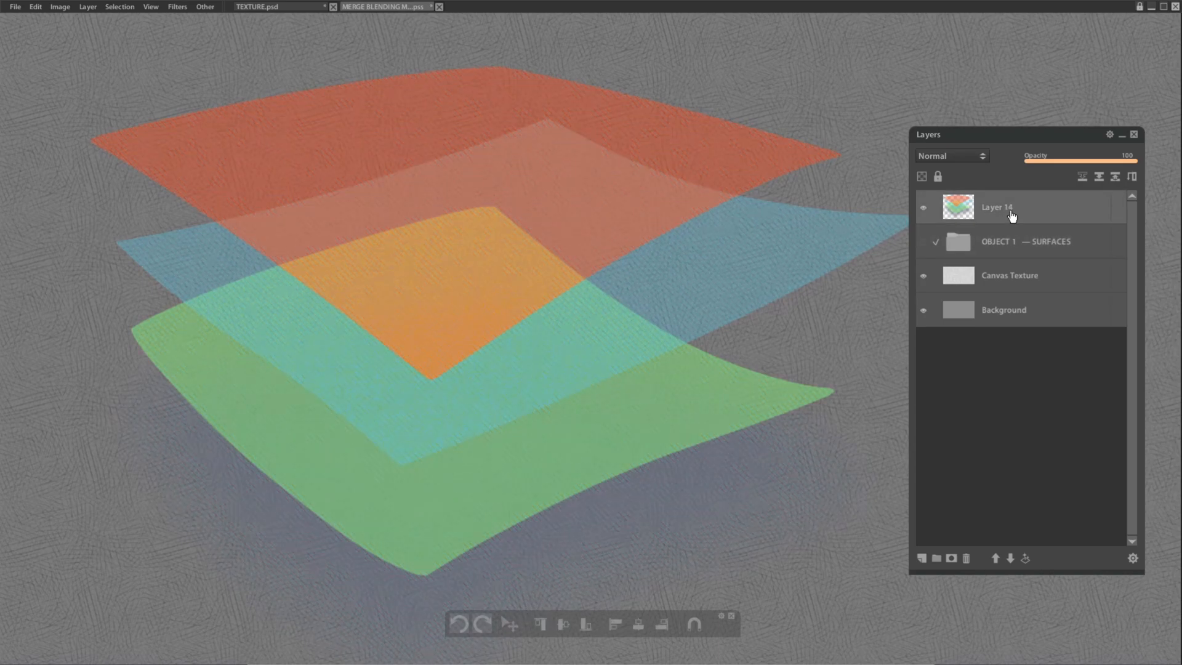
{"action": "key", "text": "ctrl+j"}
{"action": "key", "text": "ctrl+j"}
{"action": "key", "text": "ctrl+j"}
{"action": "key", "text": "ctrl+j"}
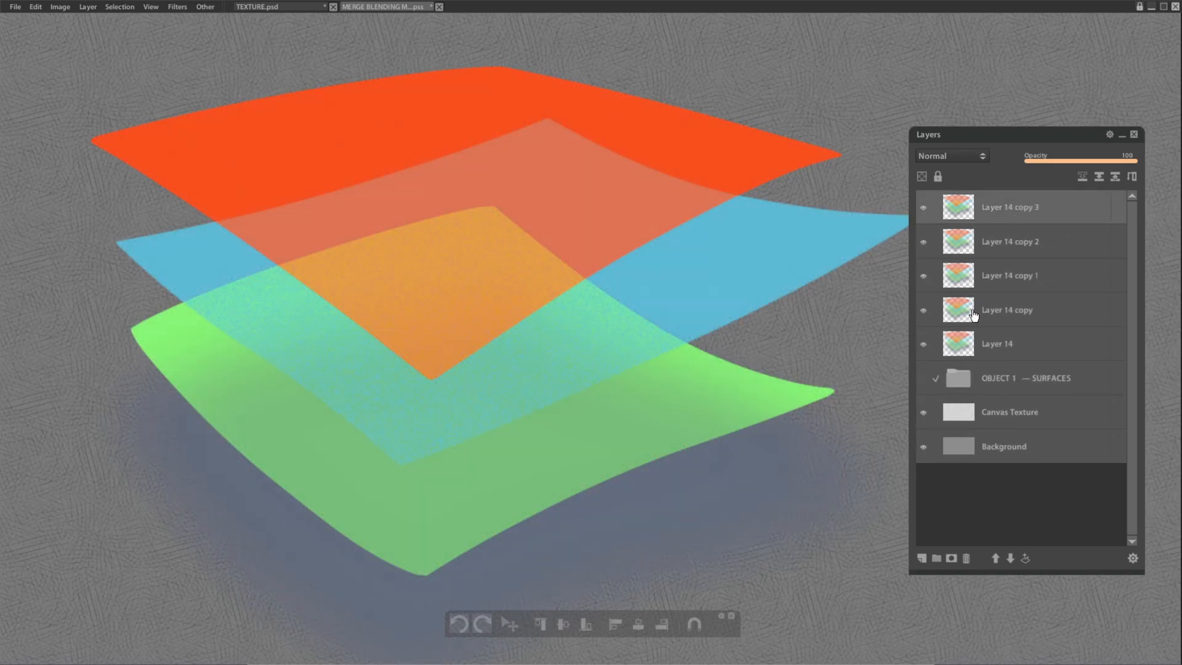
{"action": "left_click", "coordinate": [1003, 337], "text": "shift"}
{"action": "key", "text": "ctrl+e"}
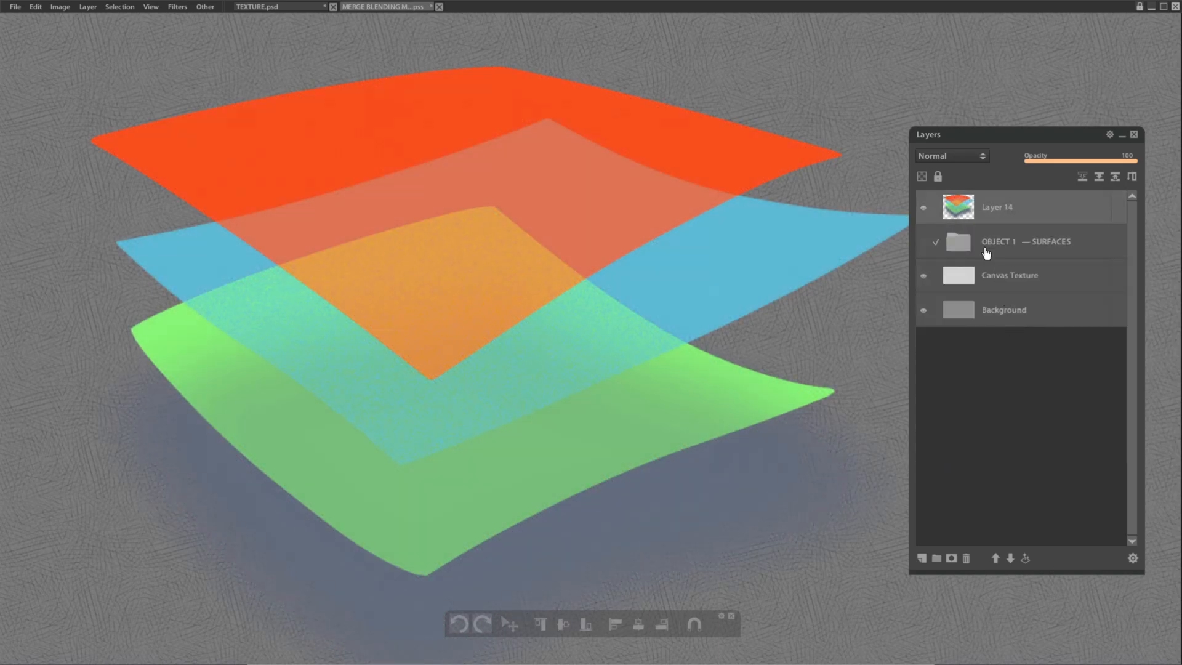
With Layer 14 hidden and the folder shown, paste all visible content inside Layer 14's silhouette as a new layer and move it beside the original
{"action": "left_click", "coordinate": [946, 209], "text": "ctrl"}
{"action": "left_click", "coordinate": [924, 207]}
{"action": "left_click", "coordinate": [923, 242]}
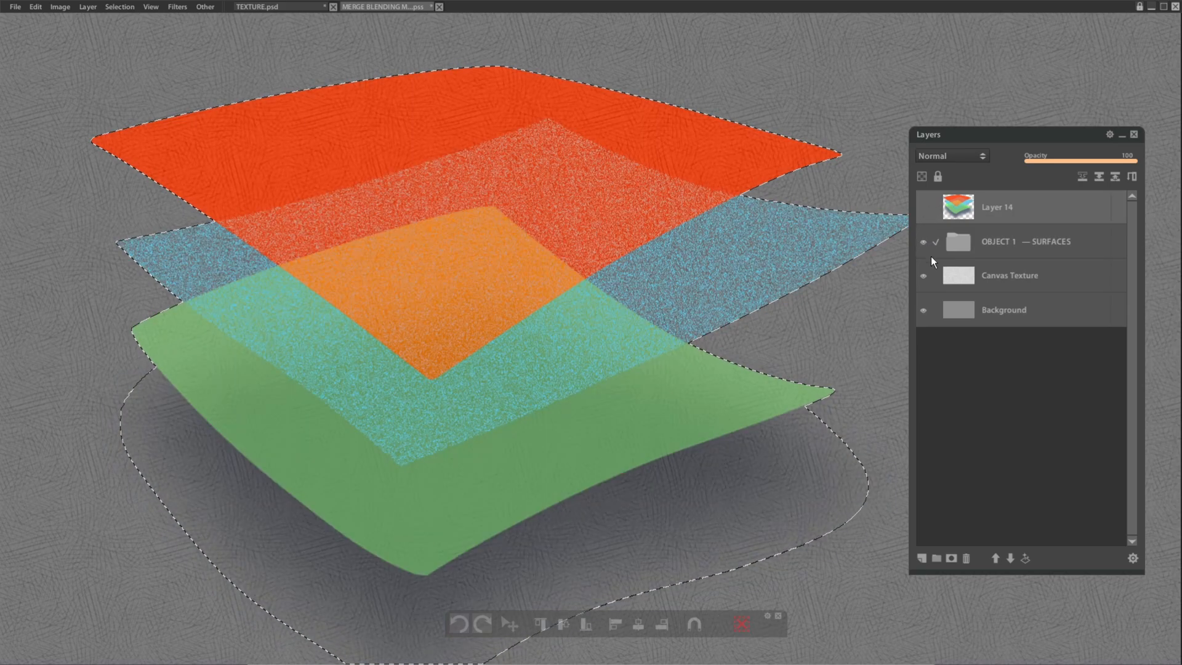
{"action": "left_click", "coordinate": [35, 7]}
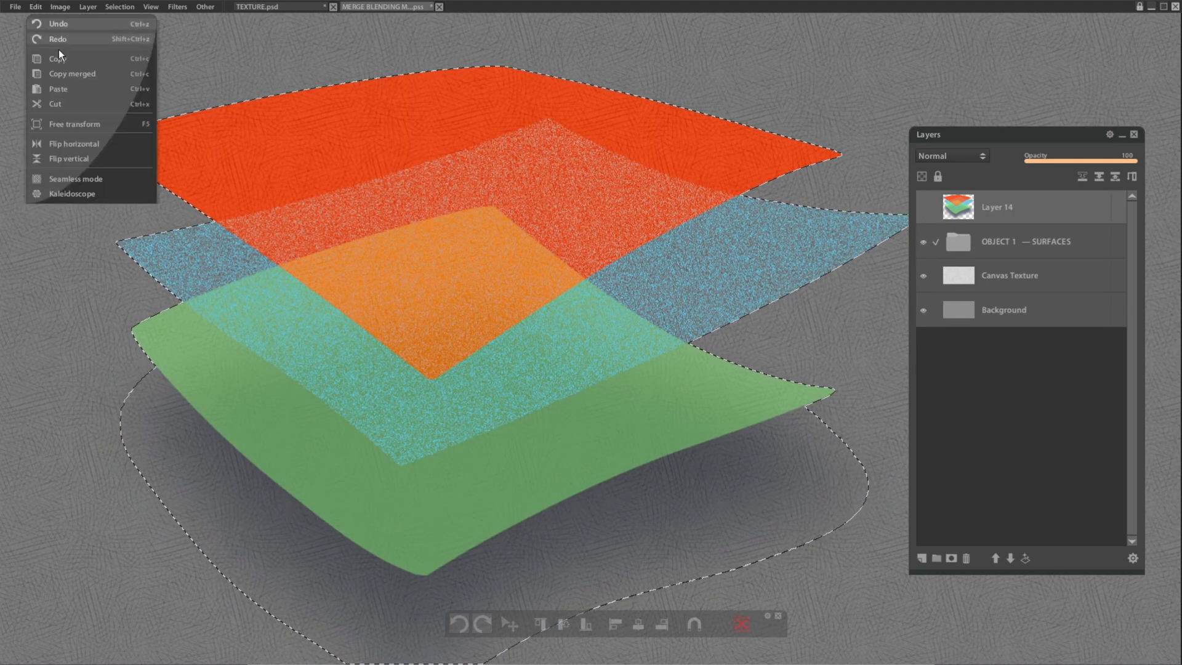
{"action": "left_click", "coordinate": [75, 74]}
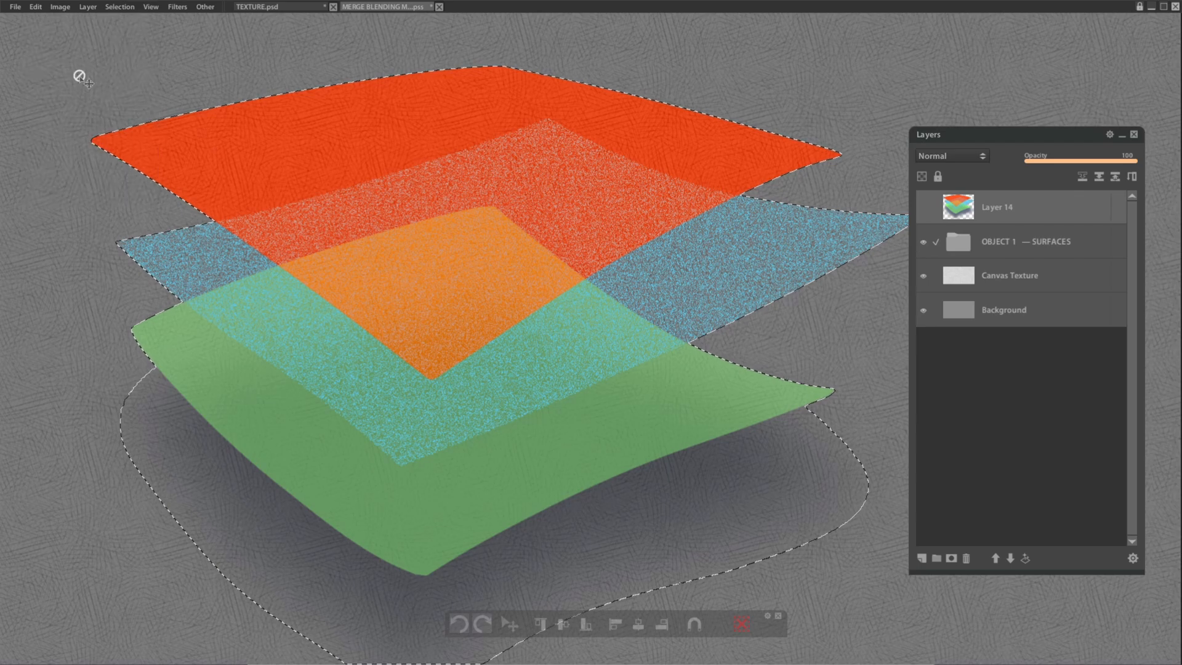
{"action": "left_click", "coordinate": [37, 7]}
{"action": "left_click", "coordinate": [67, 88]}
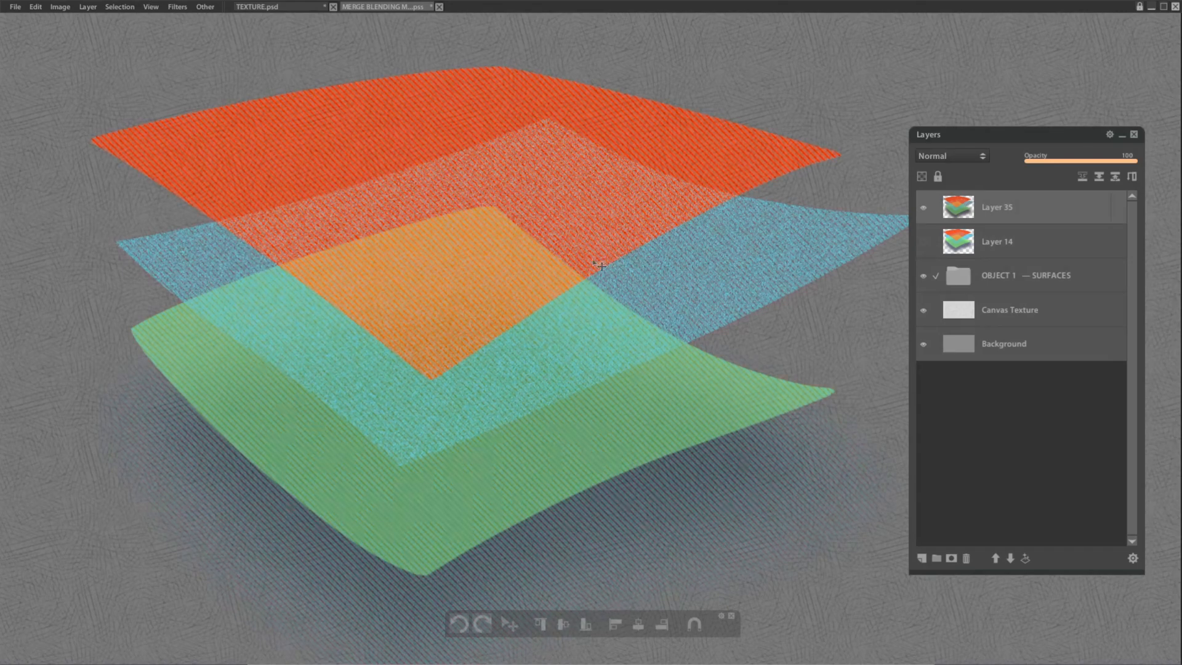
{"action": "left_click_drag", "start_coordinate": [486, 280], "coordinate": [891, 301]}
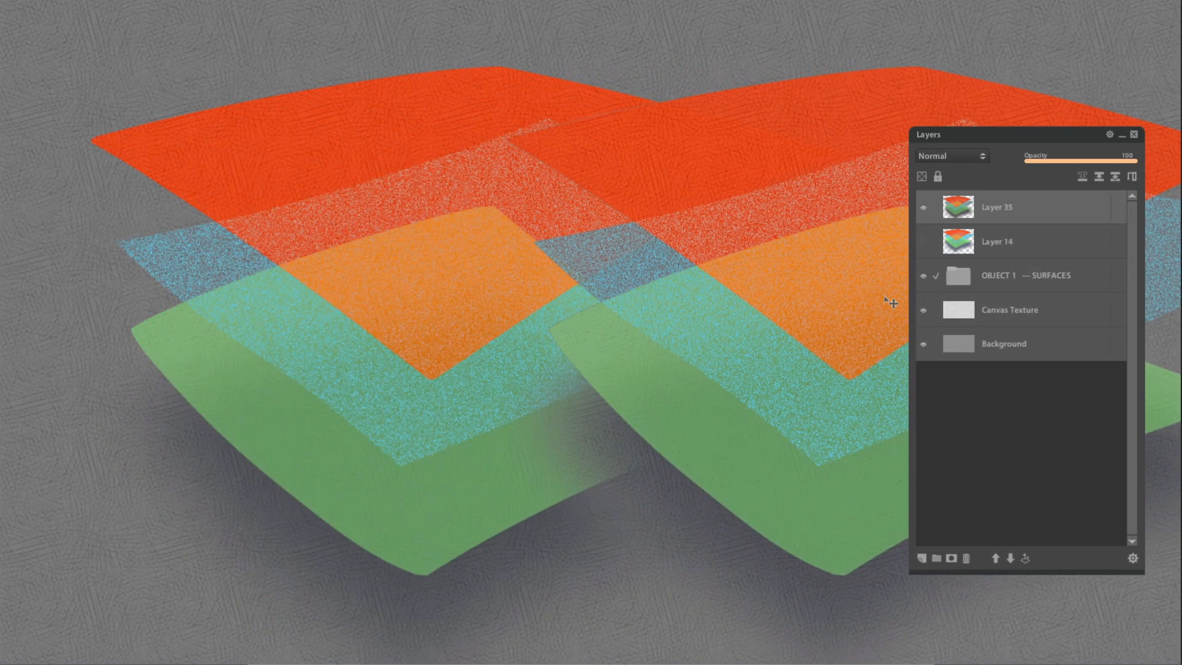
Add a white-filled layer directly above Canvas Texture and make the pasted layer active again
{"action": "left_click", "coordinate": [972, 312]}
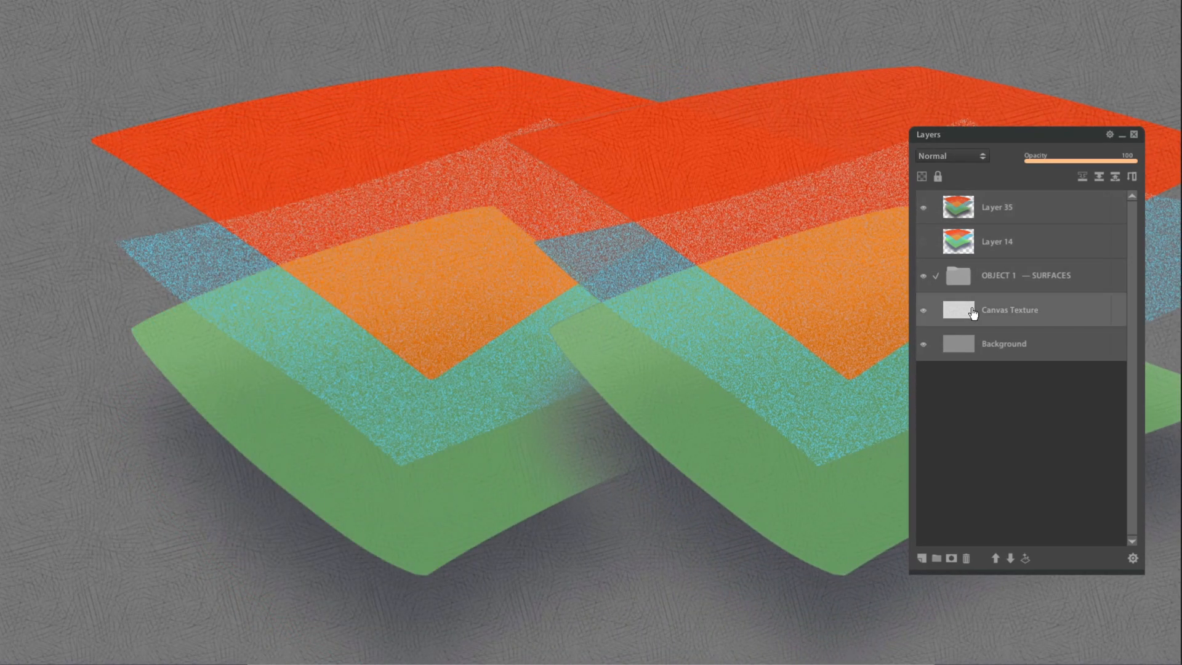
{"action": "key", "text": "ctrl+shift+n"}
{"action": "key", "text": "ctrl+BackSpace"}
{"action": "left_click", "coordinate": [1015, 213]}
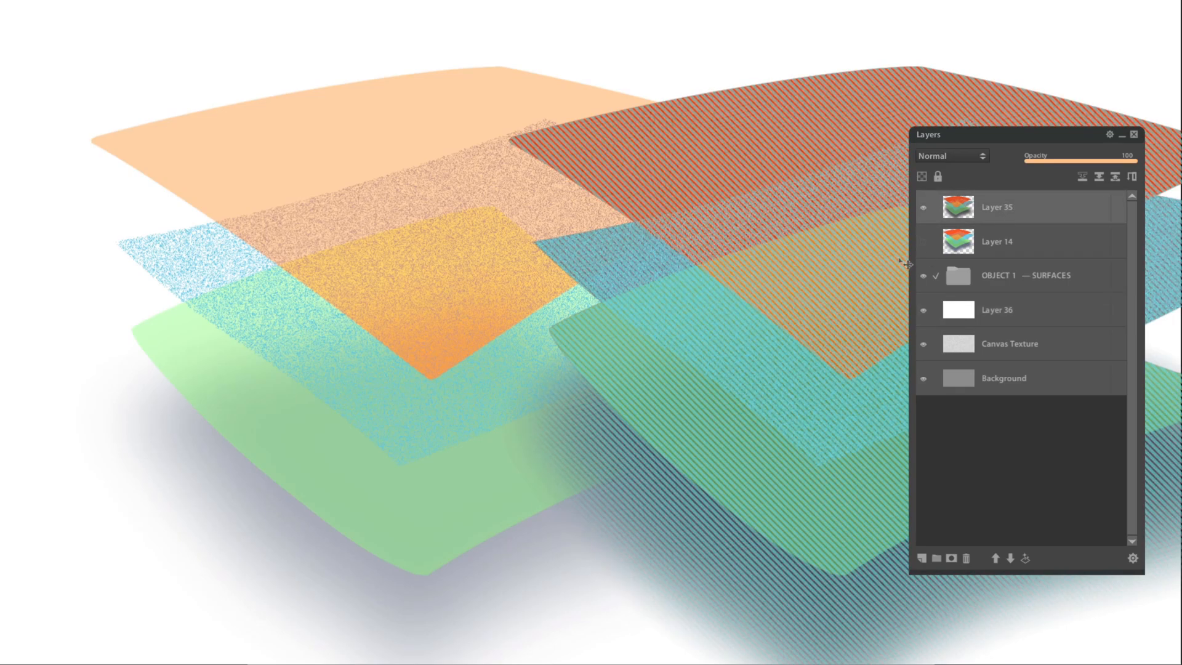
Hide the OBJECT 1 — SURFACES folder and move the pasted merged layer back to the original surfaces' position
{"action": "left_click", "coordinate": [924, 276]}
{"action": "left_click_drag", "start_coordinate": [824, 291], "coordinate": [421, 312]}
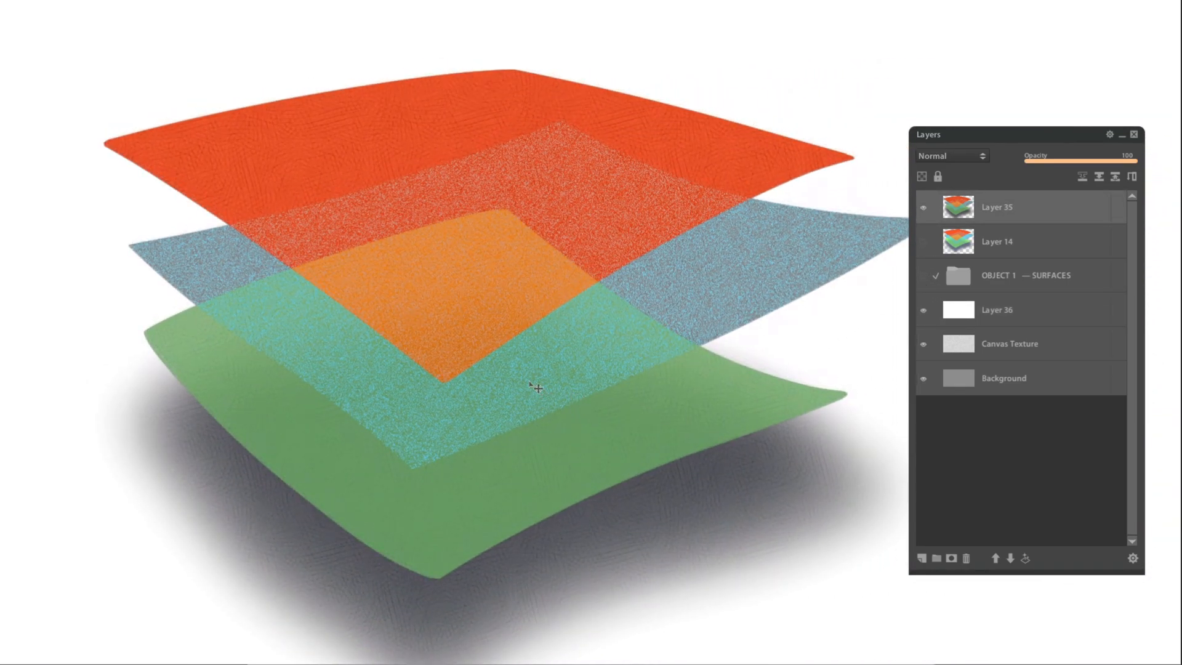
{"action": "left_click_drag", "start_coordinate": [486, 331], "coordinate": [597, 325]}
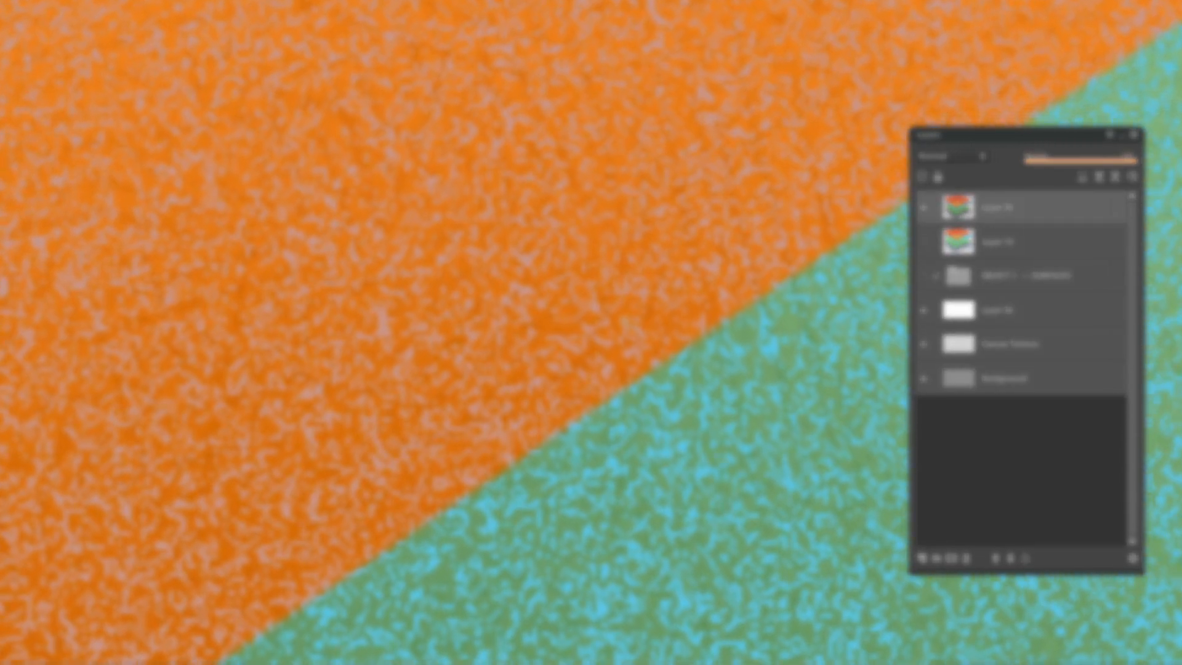